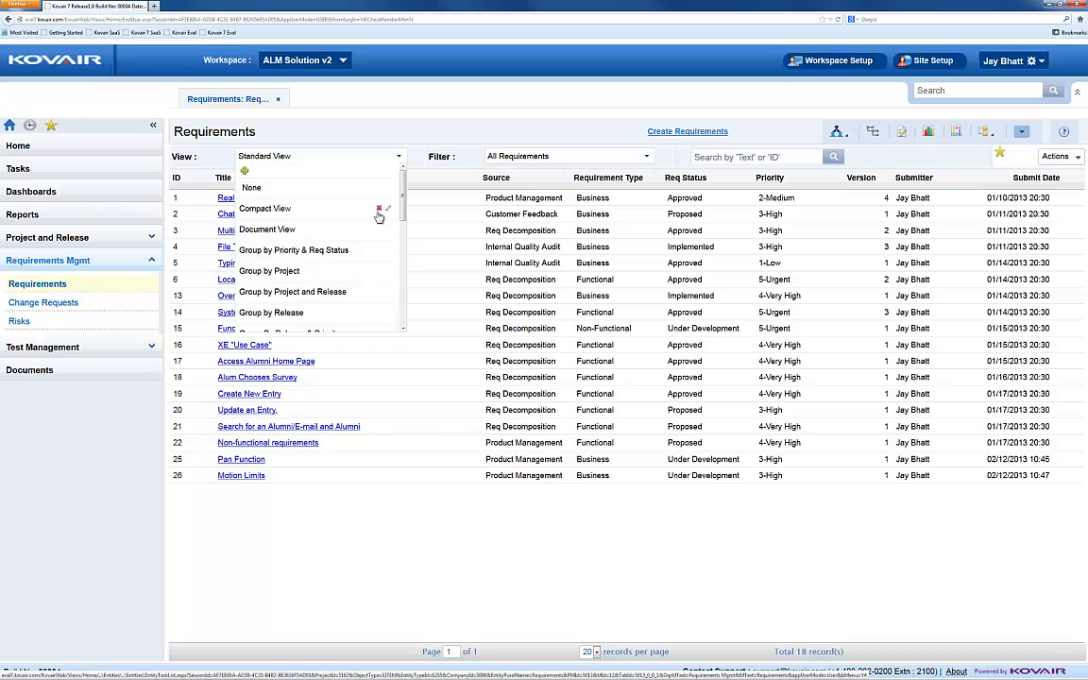
pyautogui.click(647, 156)
pyautogui.scroll(1, 567, 208)
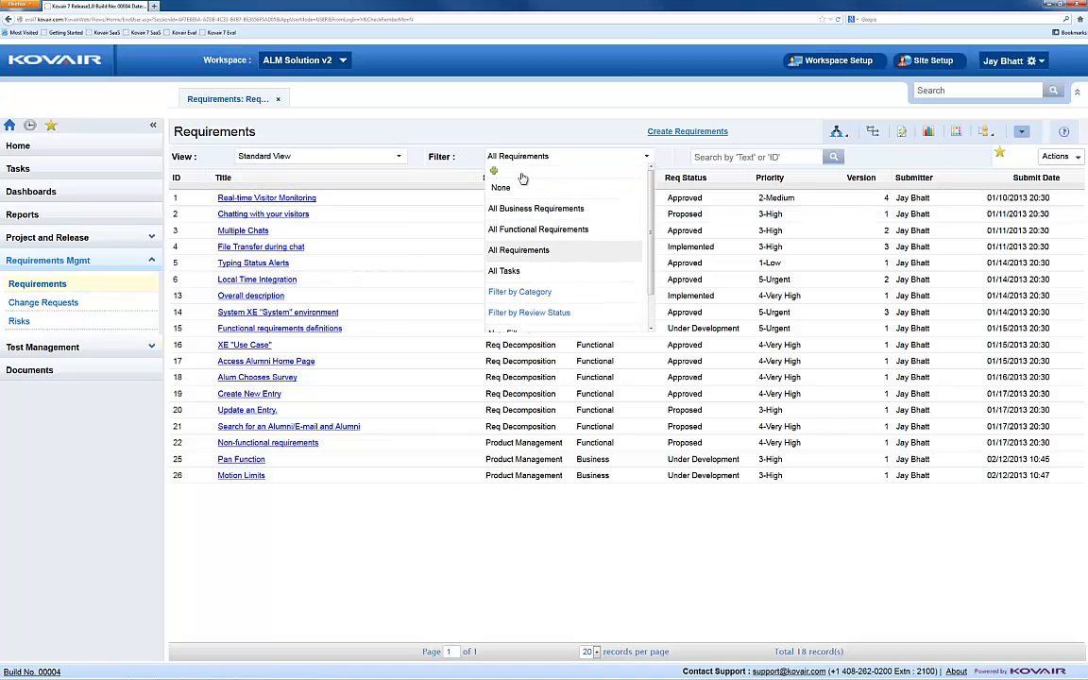
pyautogui.moveTo(596, 214)
pyautogui.click(649, 157)
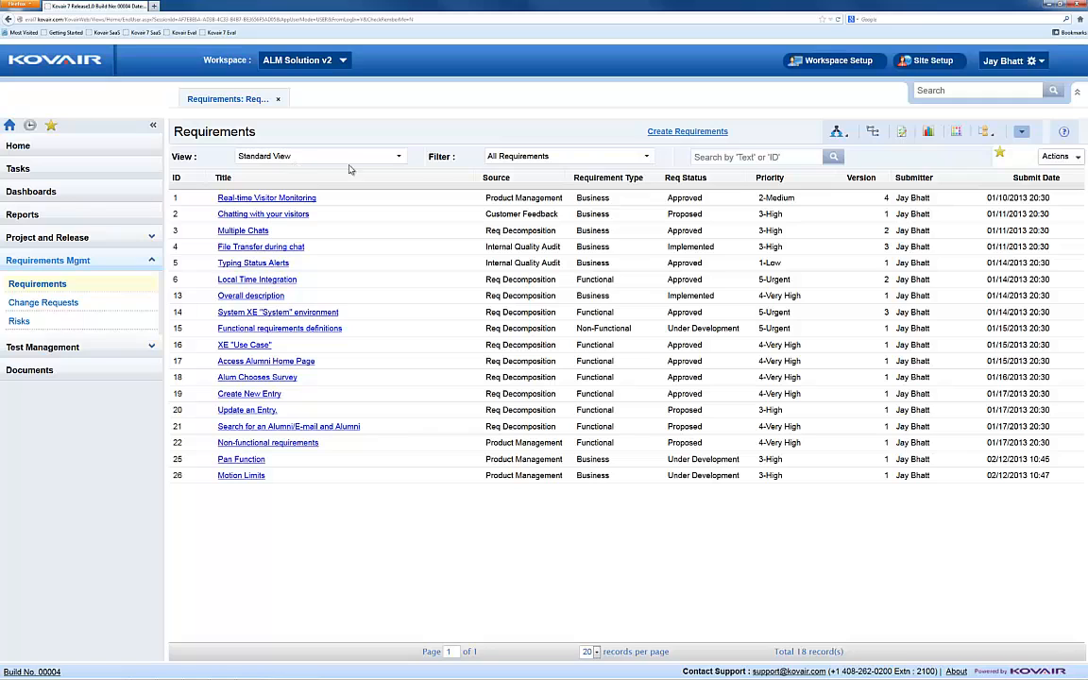
pyautogui.click(399, 158)
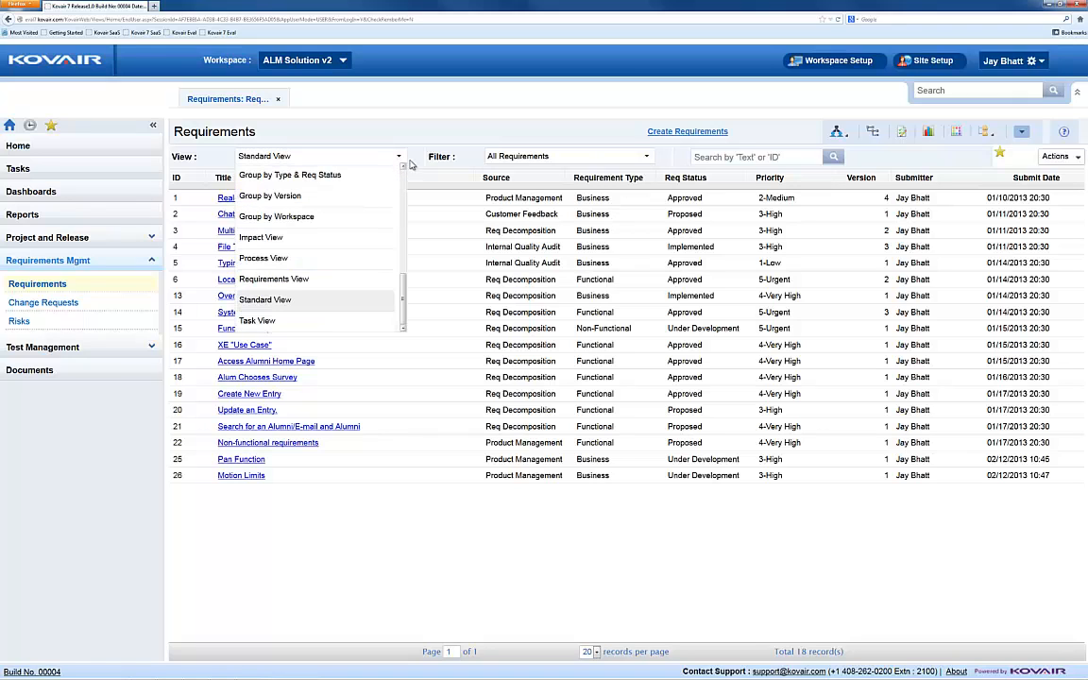
pyautogui.click(436, 177)
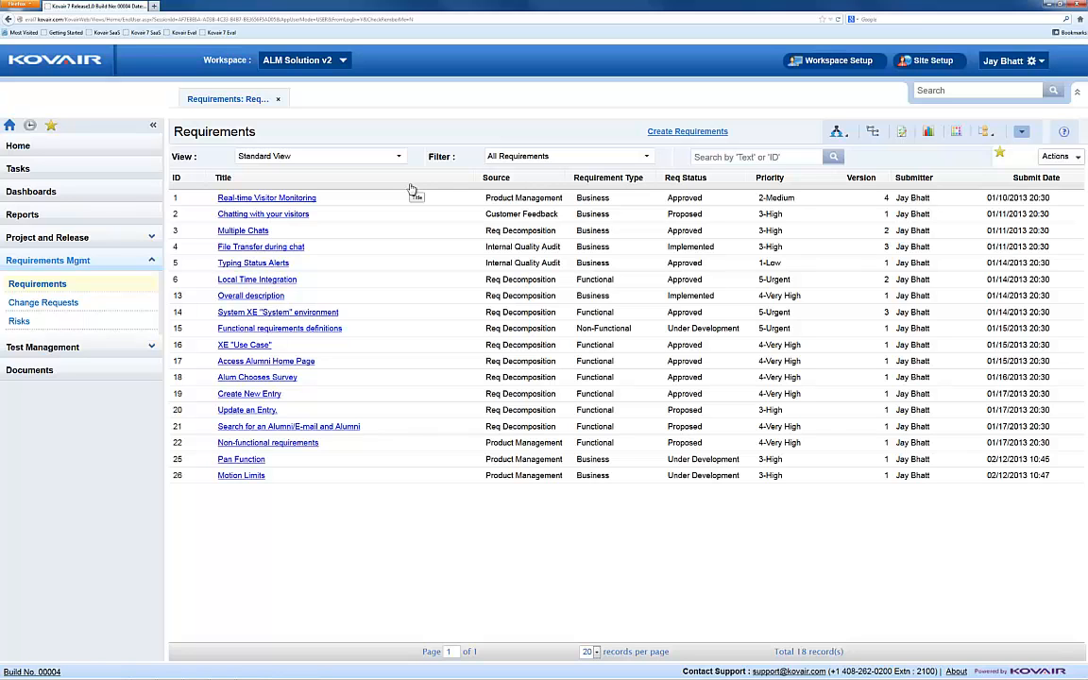
# Step: Sort the requirements list by Source in ascending order
pyautogui.click(535, 182)
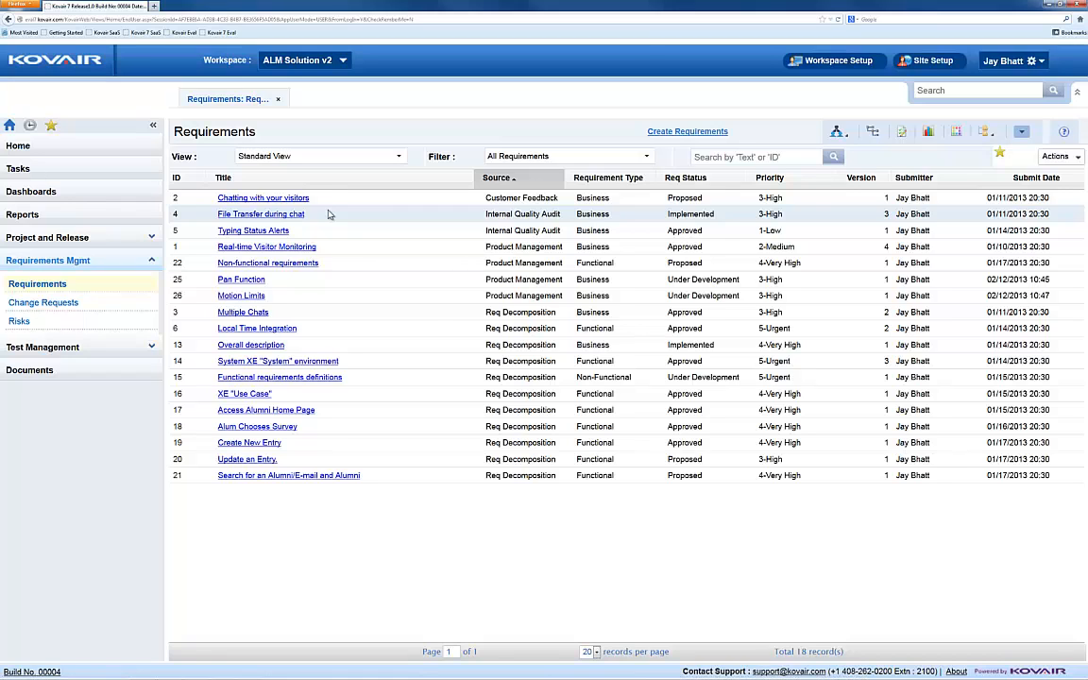
# Step: Display the requirements in the Group by Req Status view and expand the Proposed group
pyautogui.click(397, 158)
pyautogui.scroll(5, 403, 281)
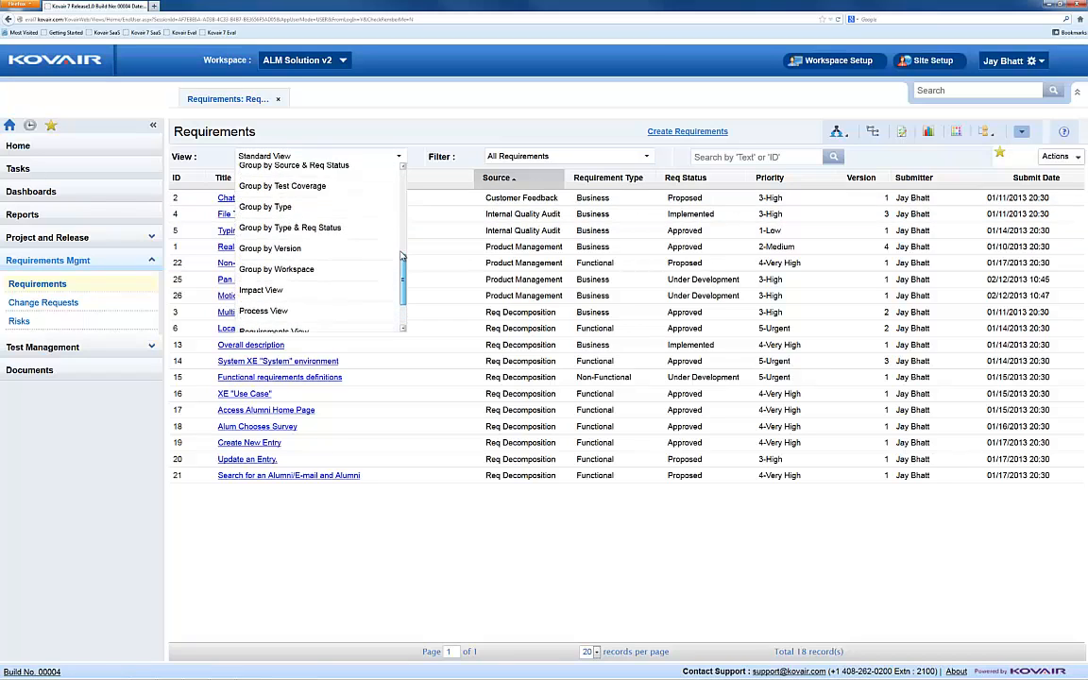
pyautogui.click(318, 196)
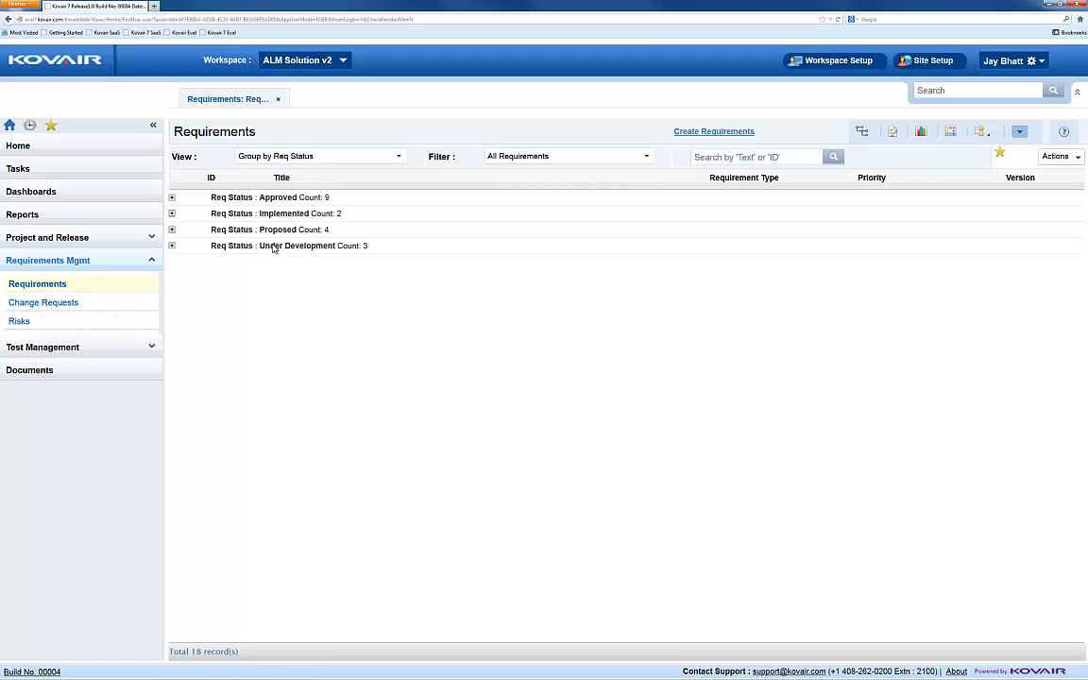
pyautogui.click(172, 230)
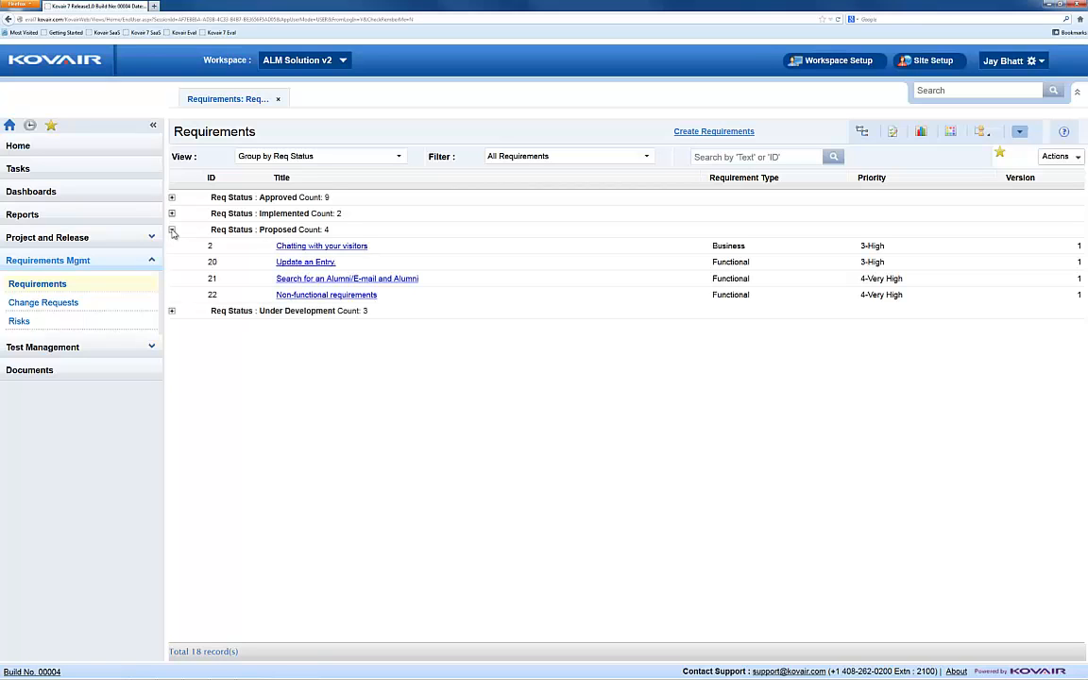
# Step: Display the requirements in the Group by Project and Release view and expand Chat Application down to the Chat App R 1.0 requirements
pyautogui.click(399, 155)
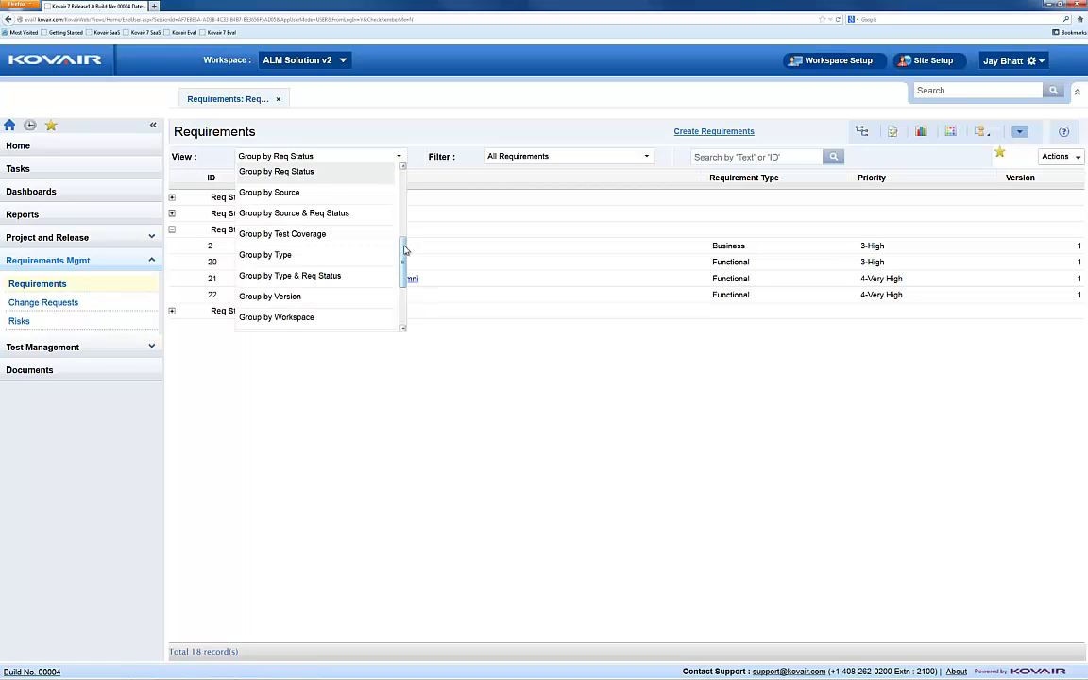
pyautogui.moveTo(404, 248); pyautogui.dragTo(404, 208)
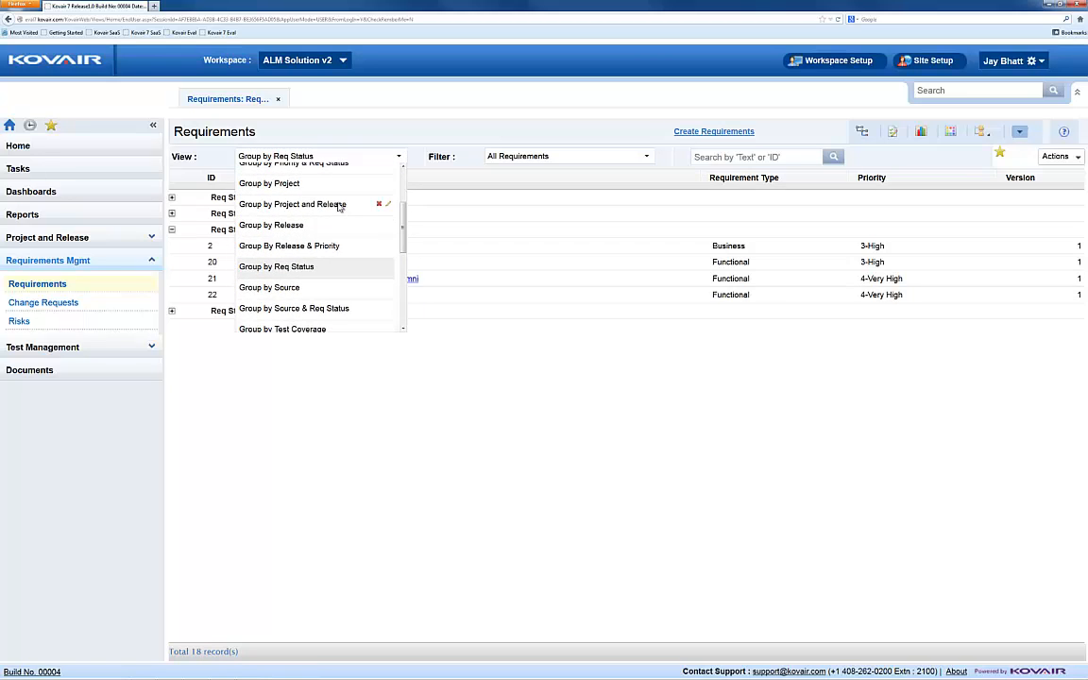
pyautogui.click(339, 205)
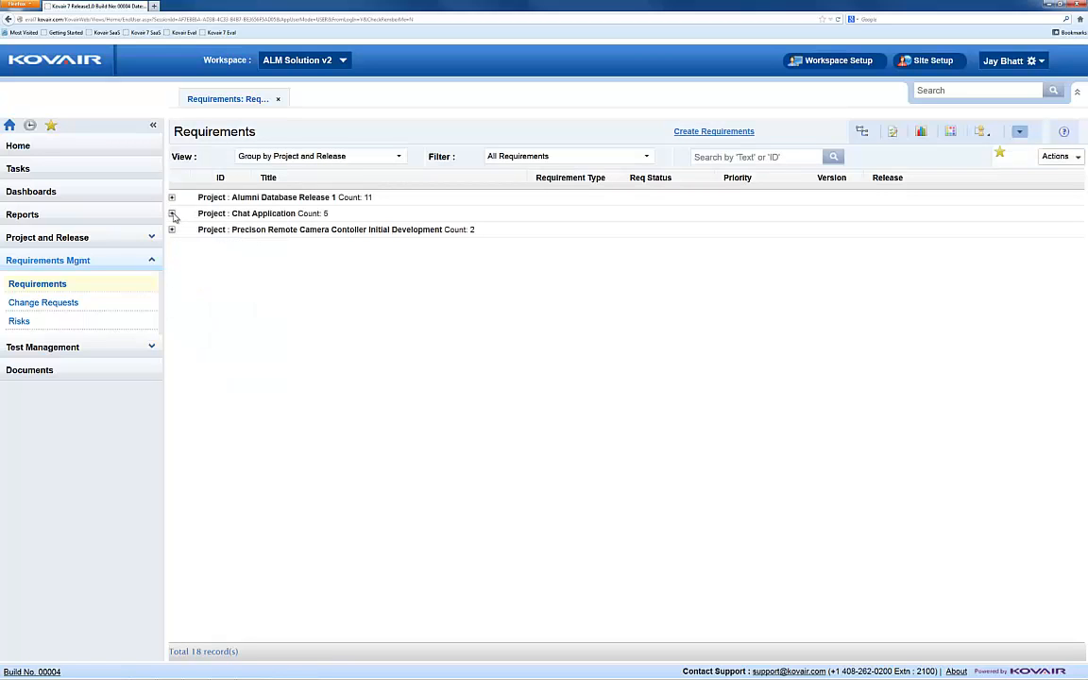
pyautogui.click(172, 214)
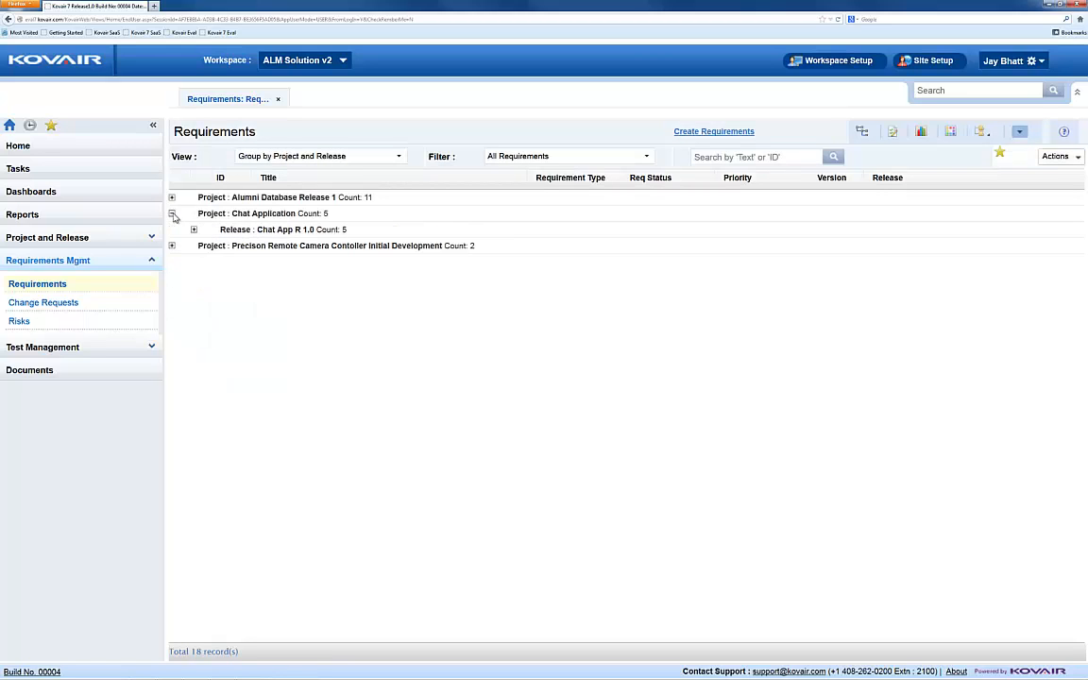
pyautogui.click(194, 230)
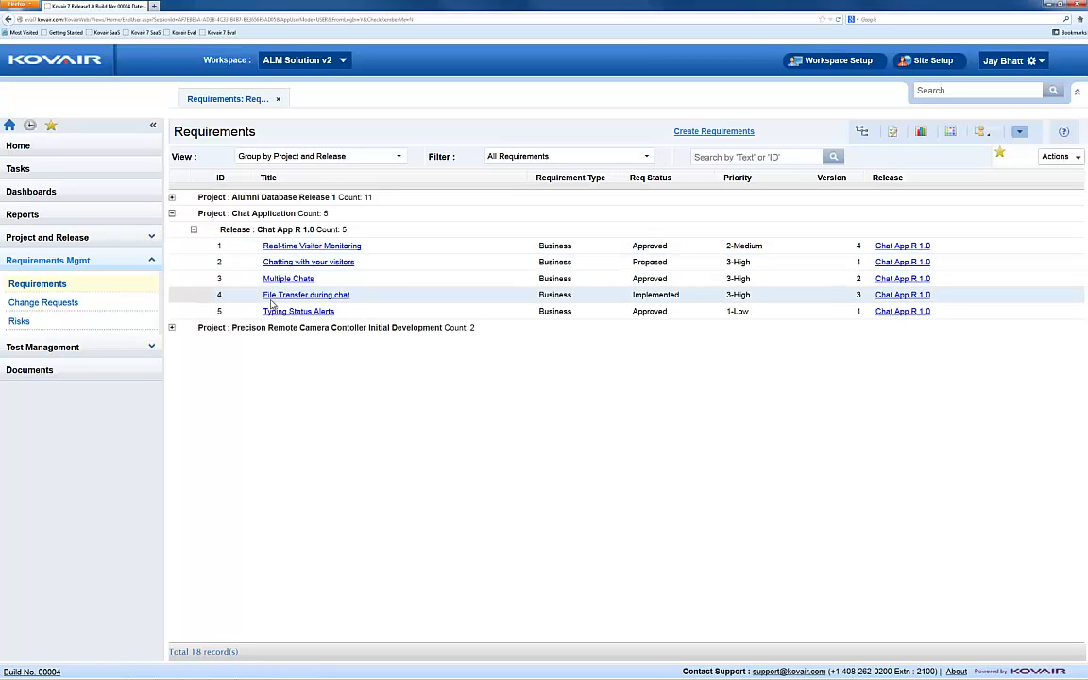
# Step: Display the requirements in Document View and look through the descriptions of the first few requirements
pyautogui.click(399, 157)
pyautogui.moveTo(403, 224); pyautogui.dragTo(404, 182)
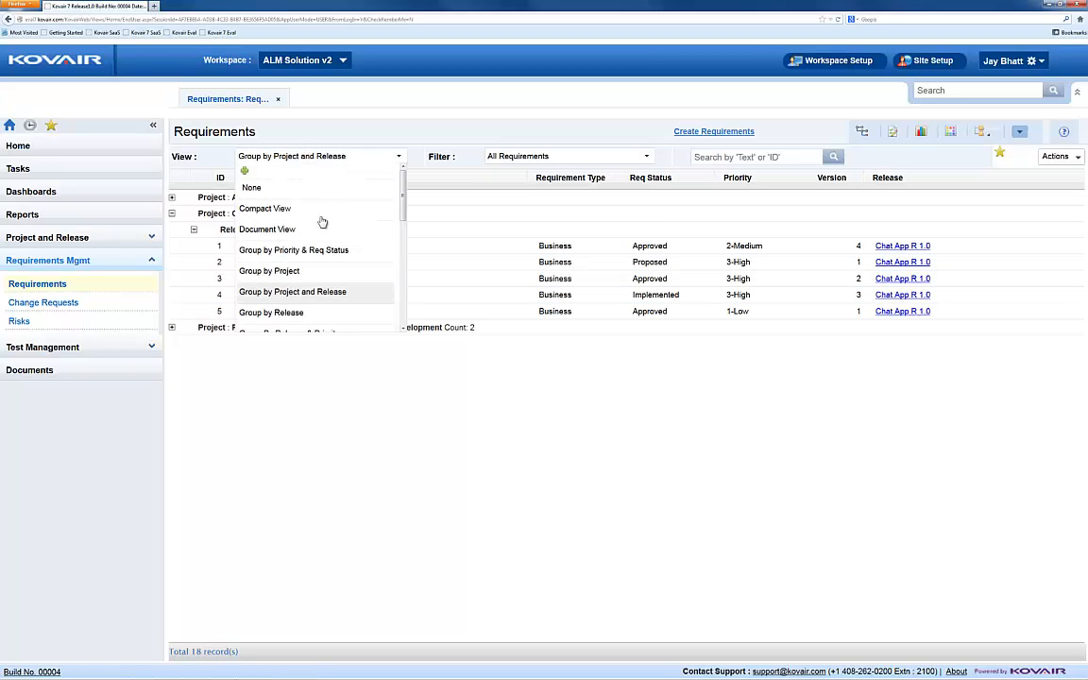
pyautogui.click(284, 229)
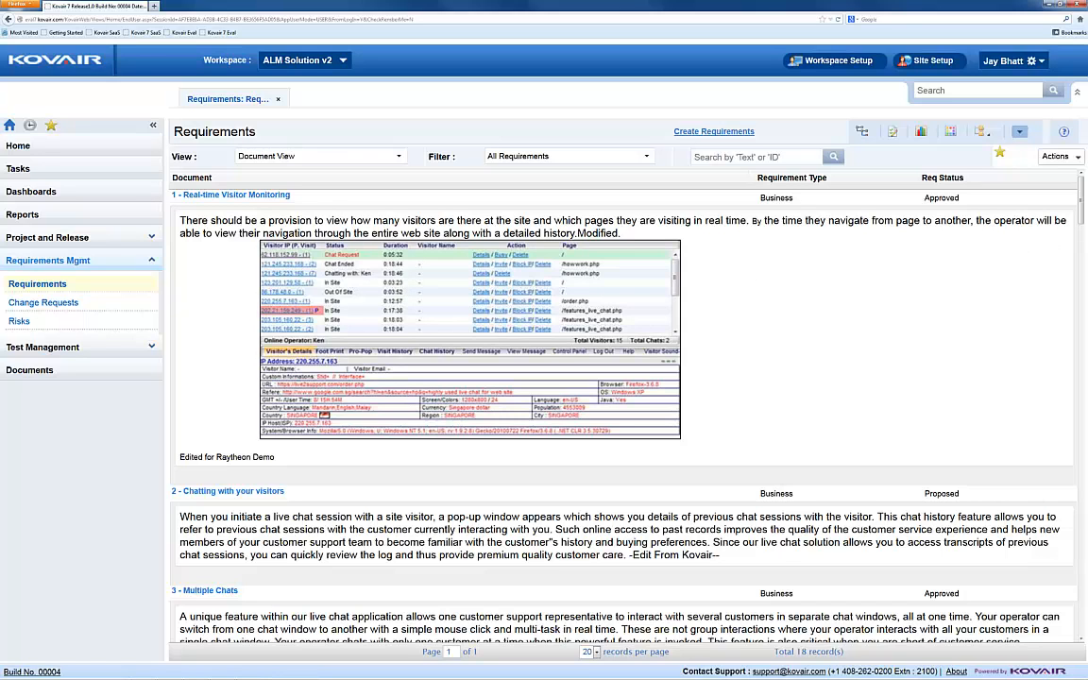
pyautogui.moveTo(1083, 223); pyautogui.dragTo(1084, 246)
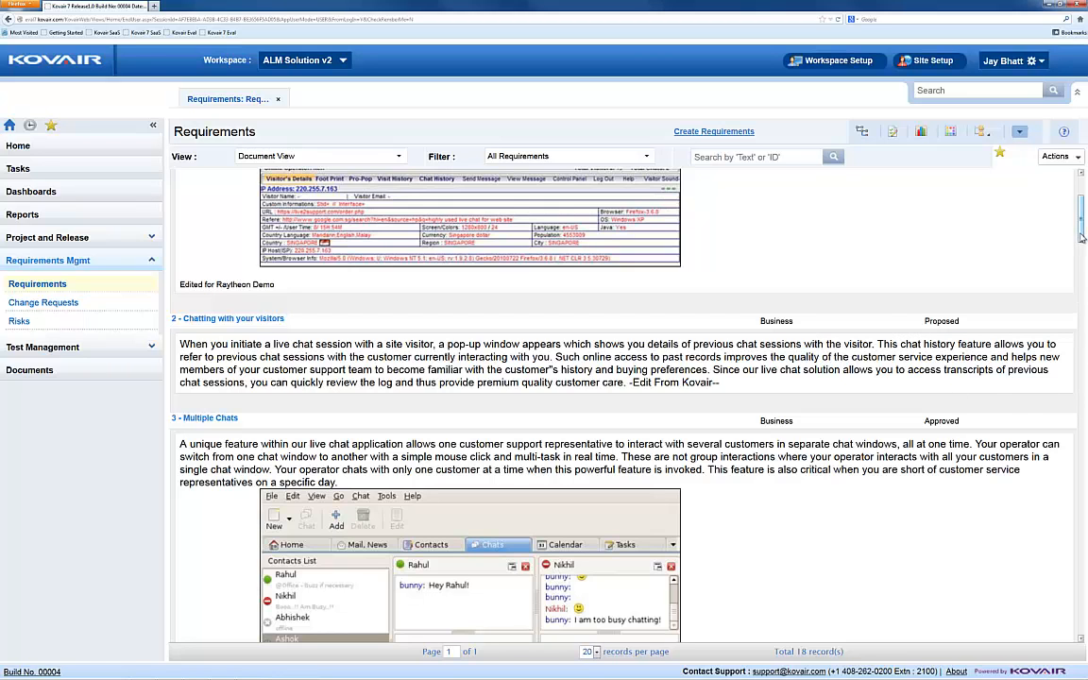
pyautogui.moveTo(1083, 236); pyautogui.dragTo(1074, 206)
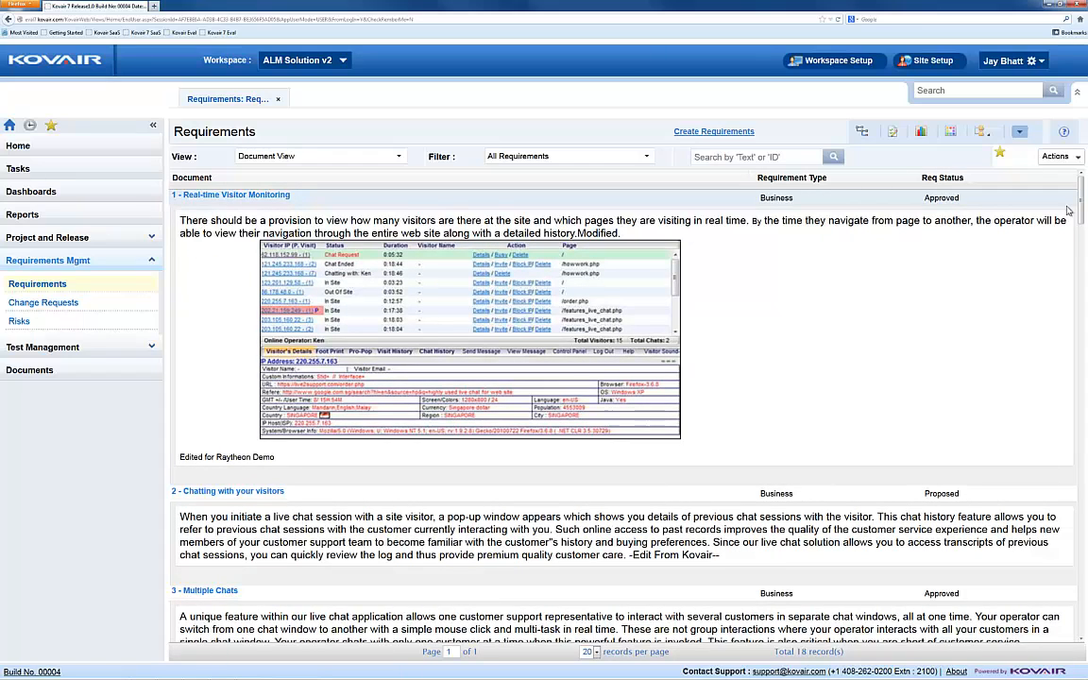
# Step: Display the requirements in Process View to examine their process details, and return the list to Standard View
pyautogui.click(397, 156)
pyautogui.moveTo(402, 213); pyautogui.dragTo(402, 295)
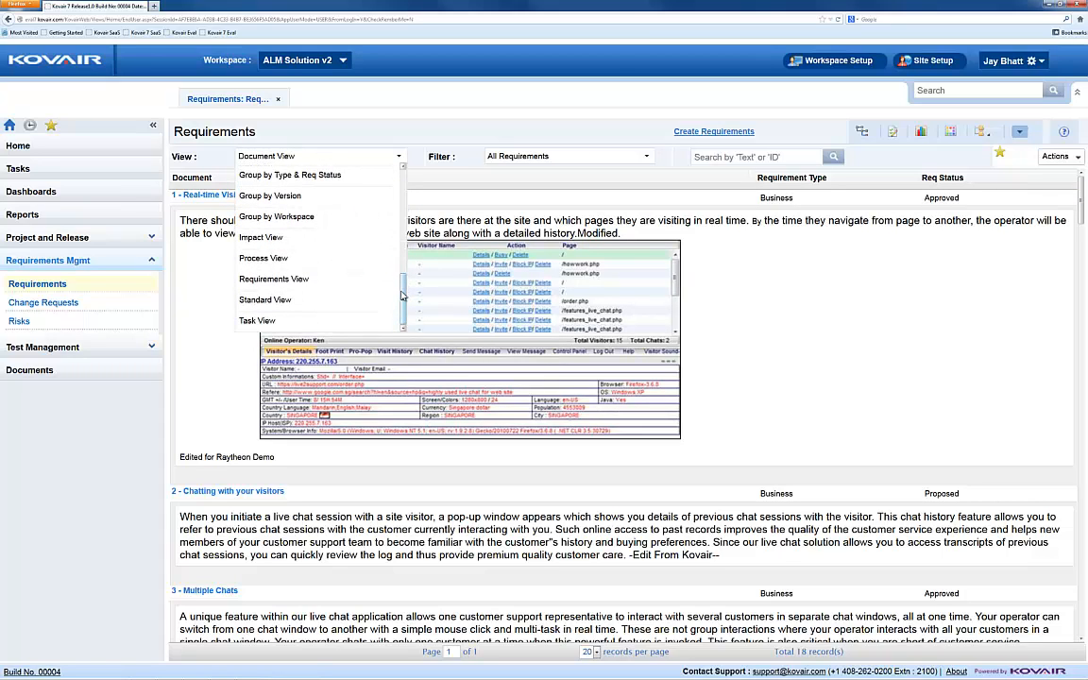
pyautogui.click(329, 260)
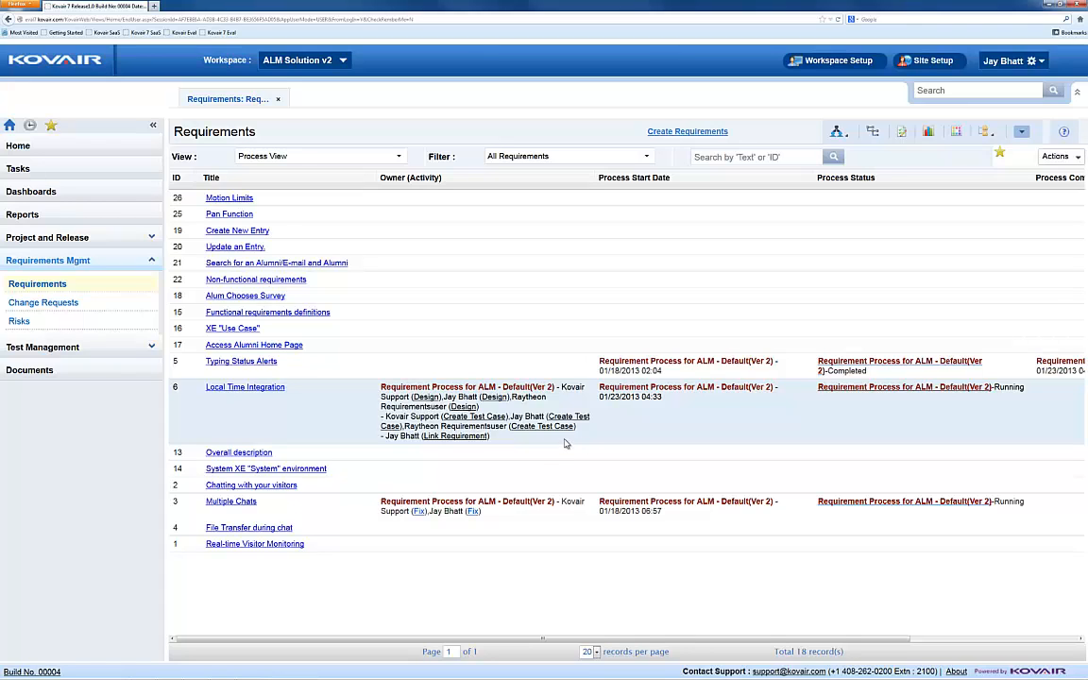
pyautogui.click(399, 157)
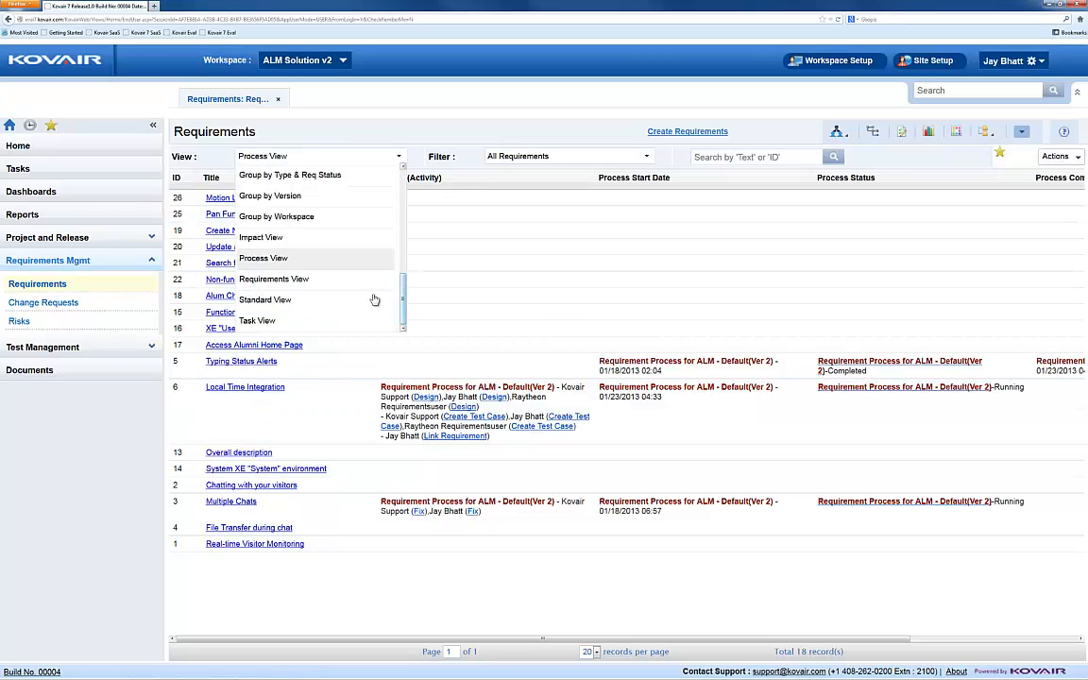
pyautogui.click(307, 302)
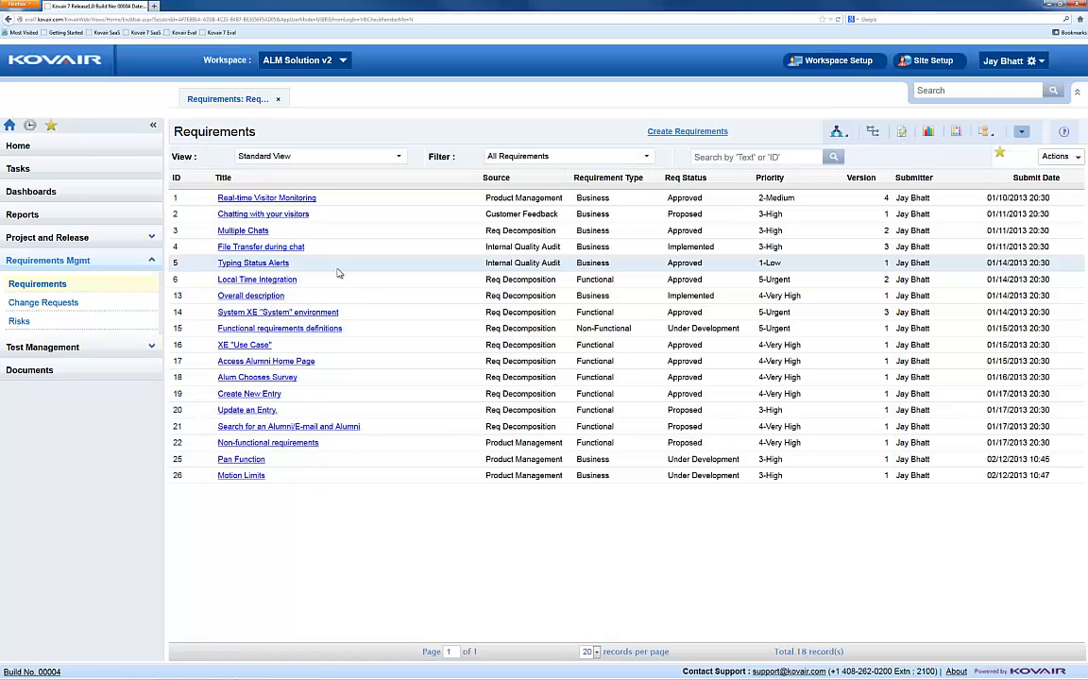
# Step: Open Standard View for editing and change its view name to Demo View
pyautogui.click(397, 158)
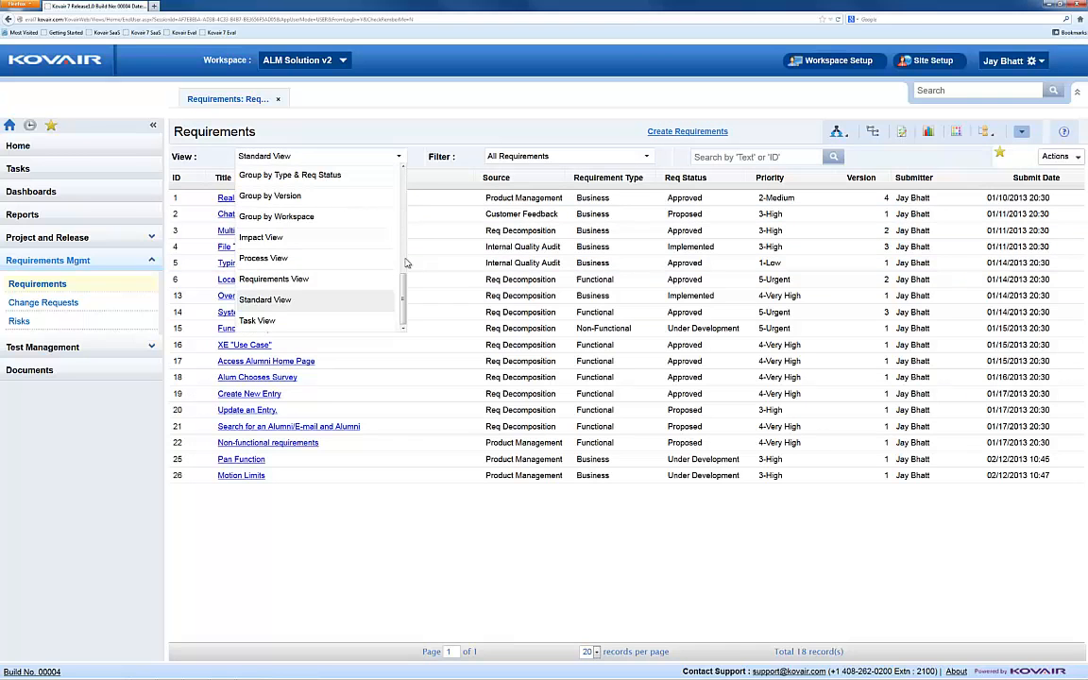
pyautogui.click(387, 302)
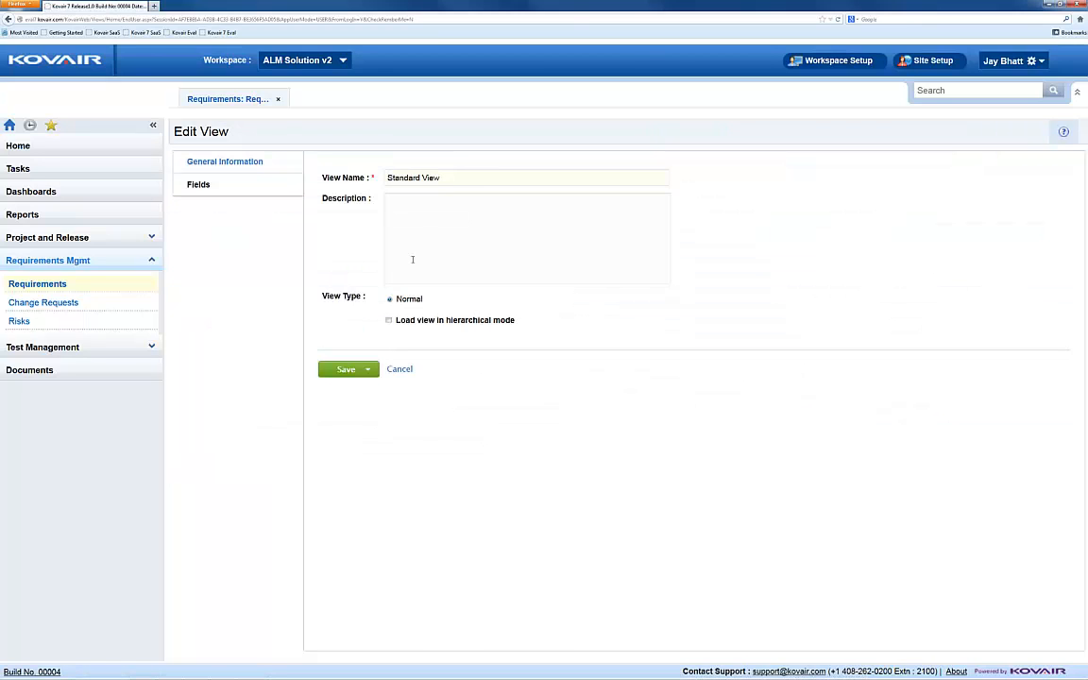
pyautogui.moveTo(454, 184); pyautogui.dragTo(386, 180)
pyautogui.write('Demo View')
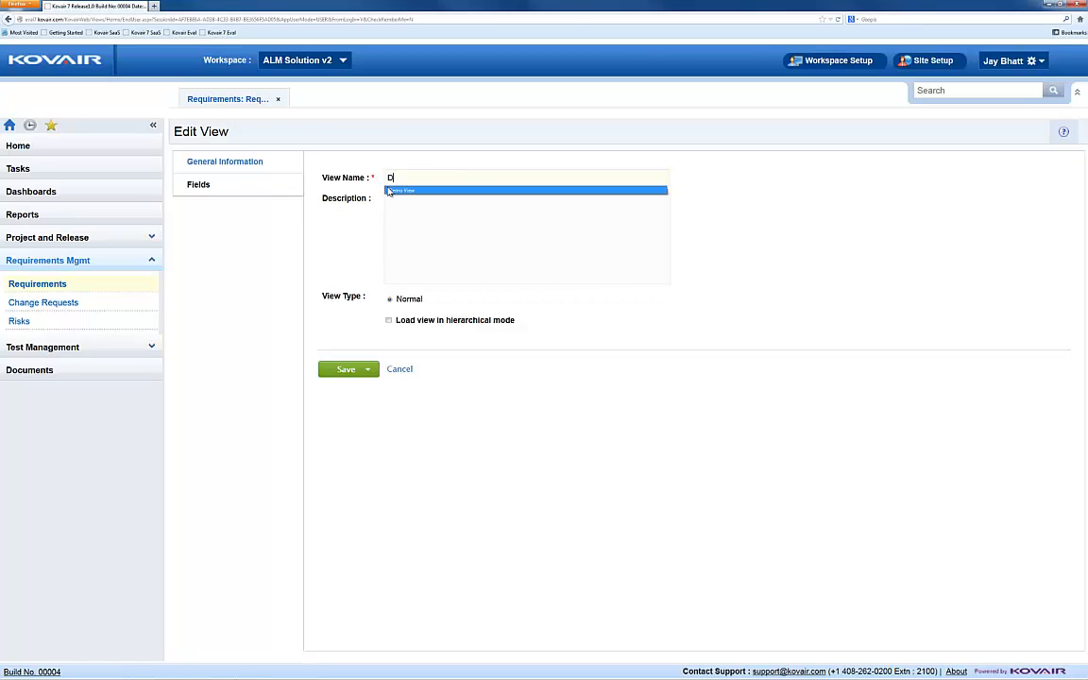
# Step: Remove Submitter from the view's selected display fields
pyautogui.click(190, 185)
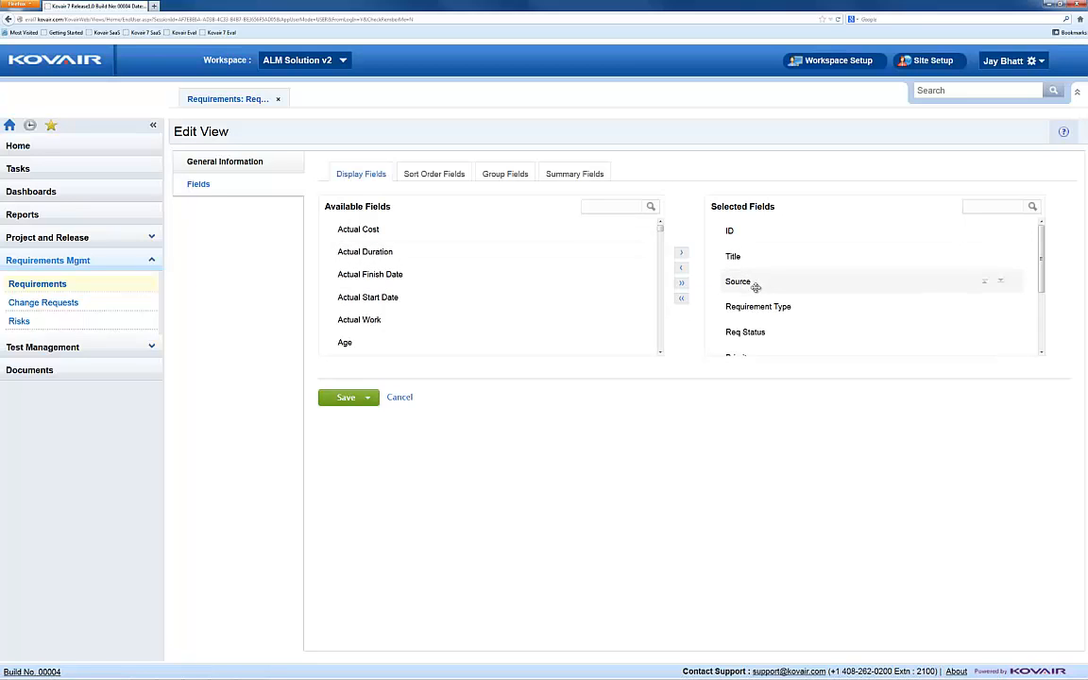
pyautogui.scroll(-3, 756, 289)
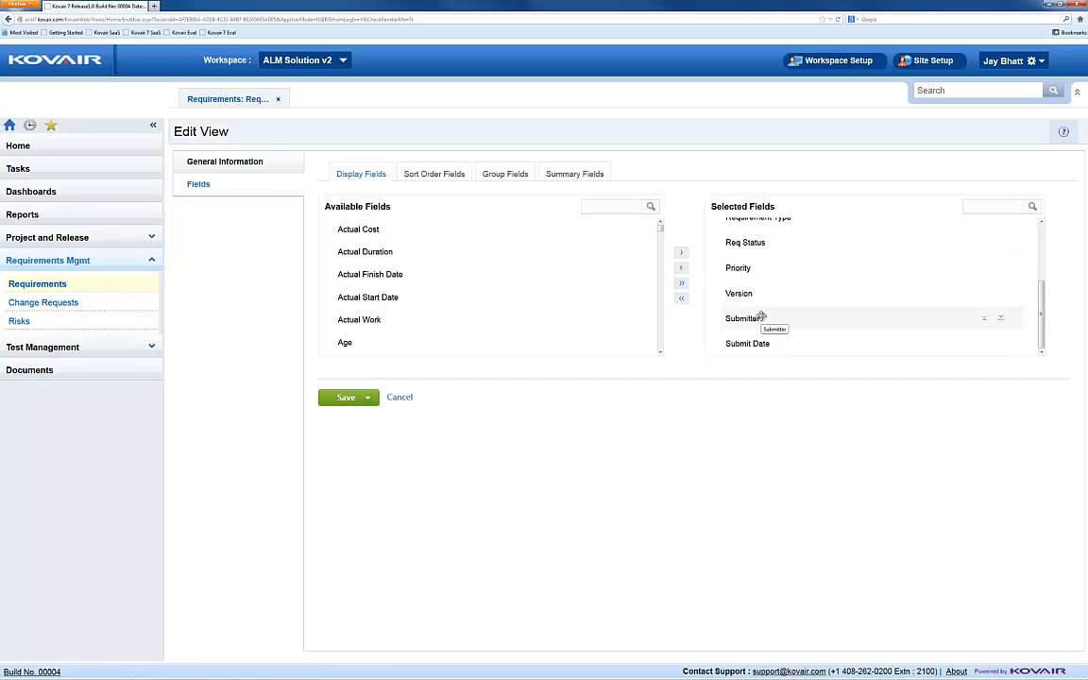
pyautogui.moveTo(761, 317); pyautogui.dragTo(594, 315)
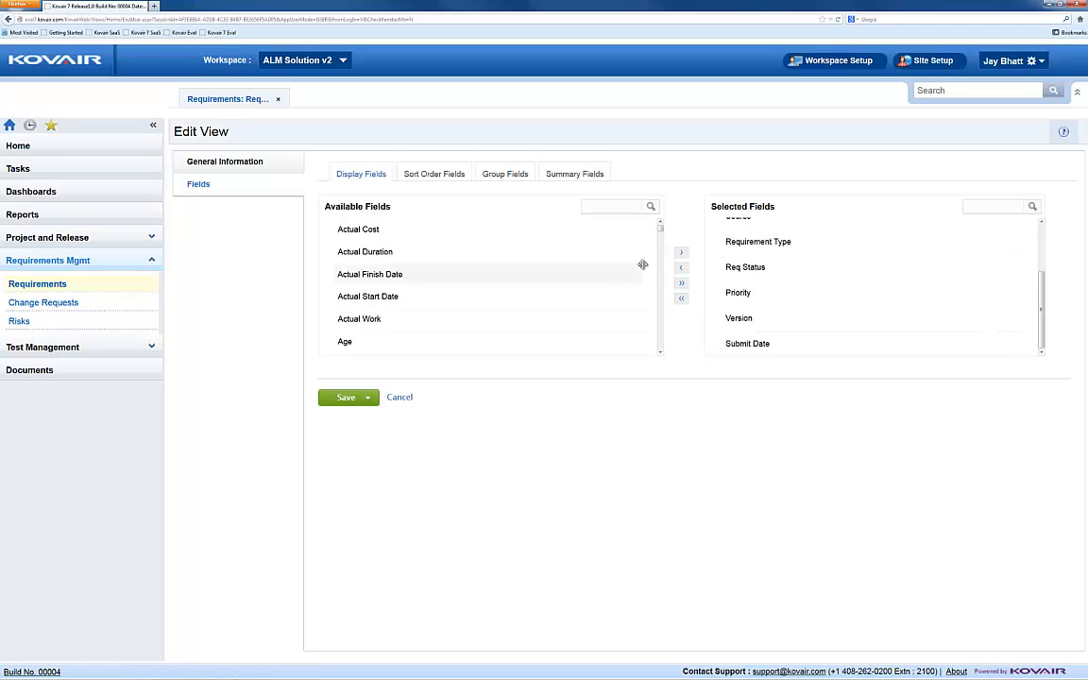
# Step: Add Impact Count to the view's display fields and place it between Req Status and Priority
pyautogui.moveTo(662, 233); pyautogui.dragTo(655, 270)
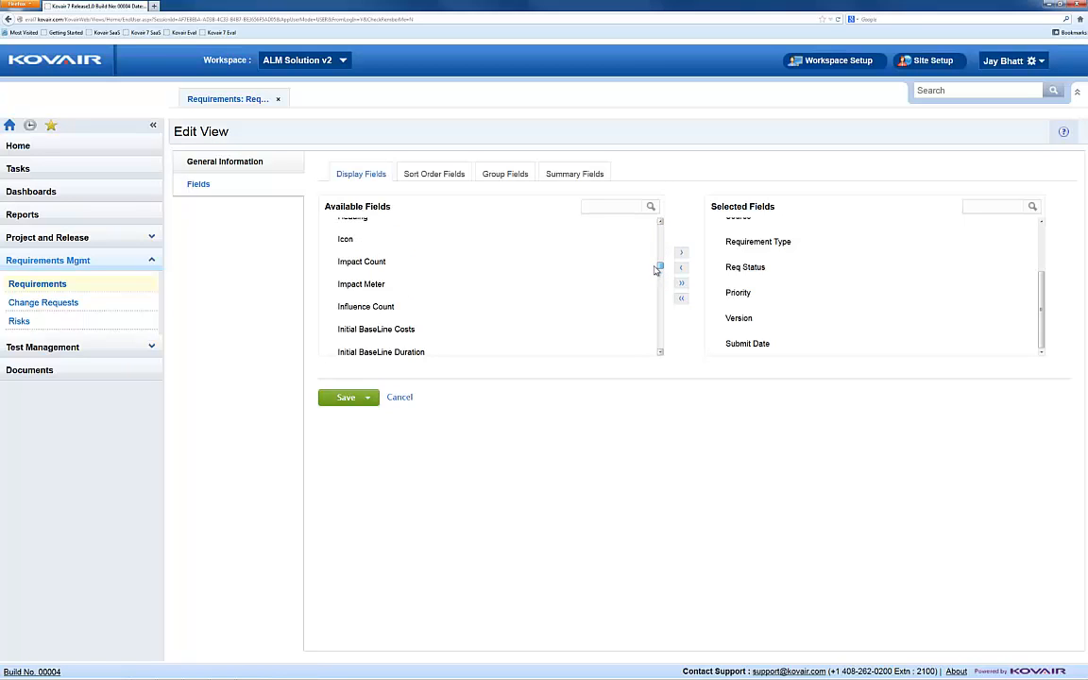
pyautogui.moveTo(425, 263); pyautogui.dragTo(798, 313)
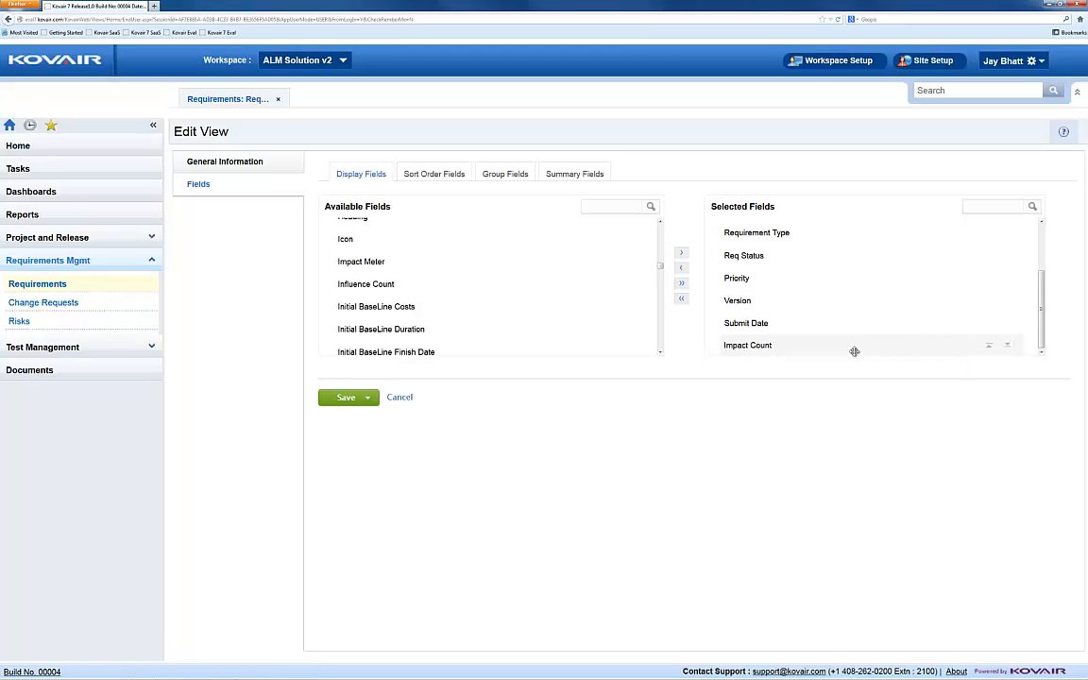
pyautogui.moveTo(847, 352); pyautogui.dragTo(757, 268)
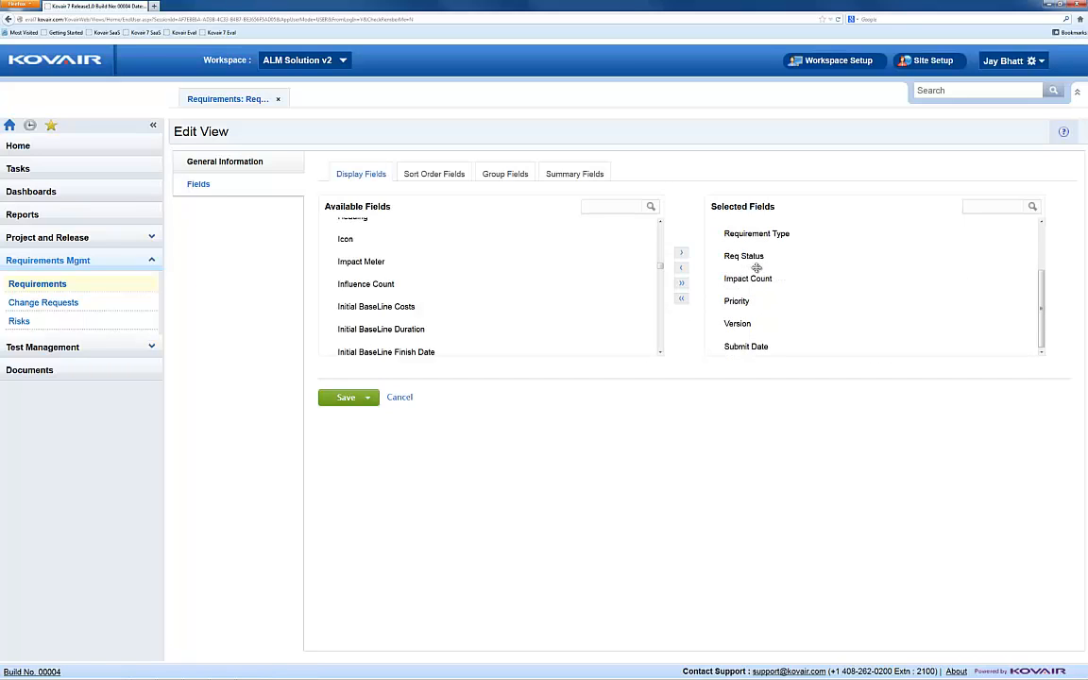
# Step: Add a sort order to the view by ID in descending order
pyautogui.click(444, 178)
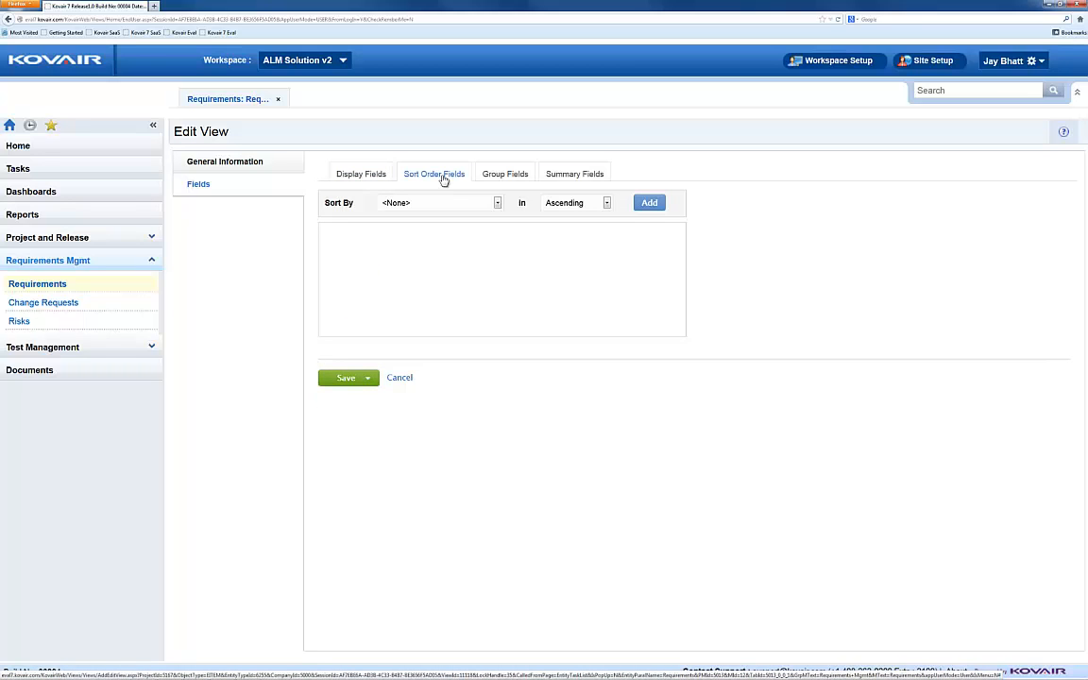
pyautogui.click(498, 203)
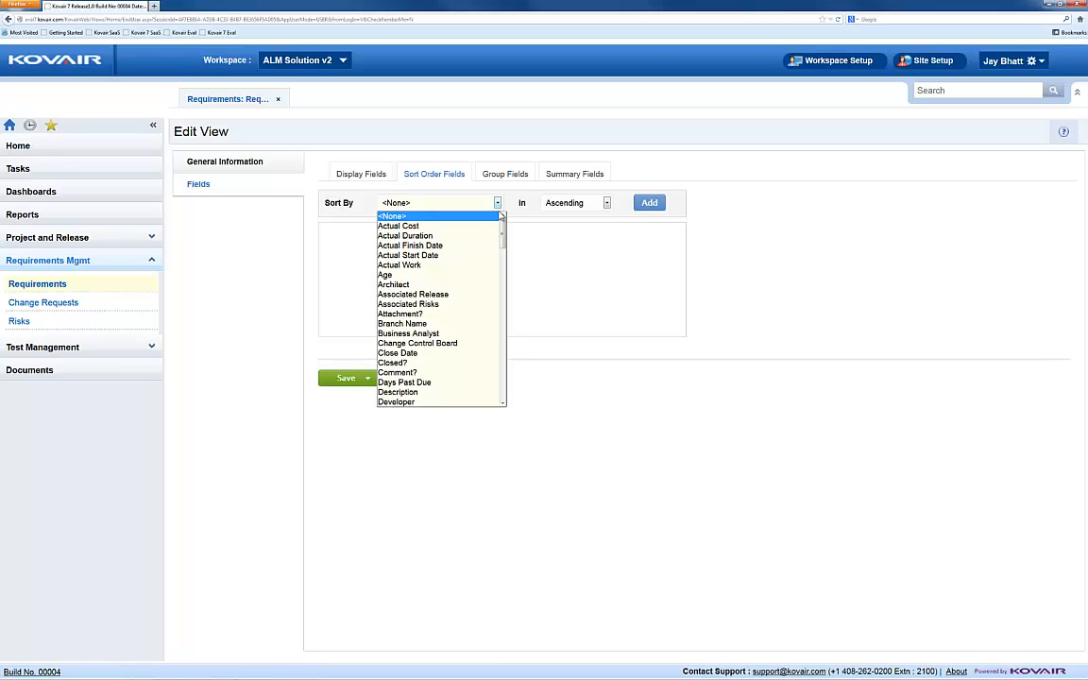
pyautogui.moveTo(503, 225); pyautogui.dragTo(505, 277)
pyautogui.click(462, 262)
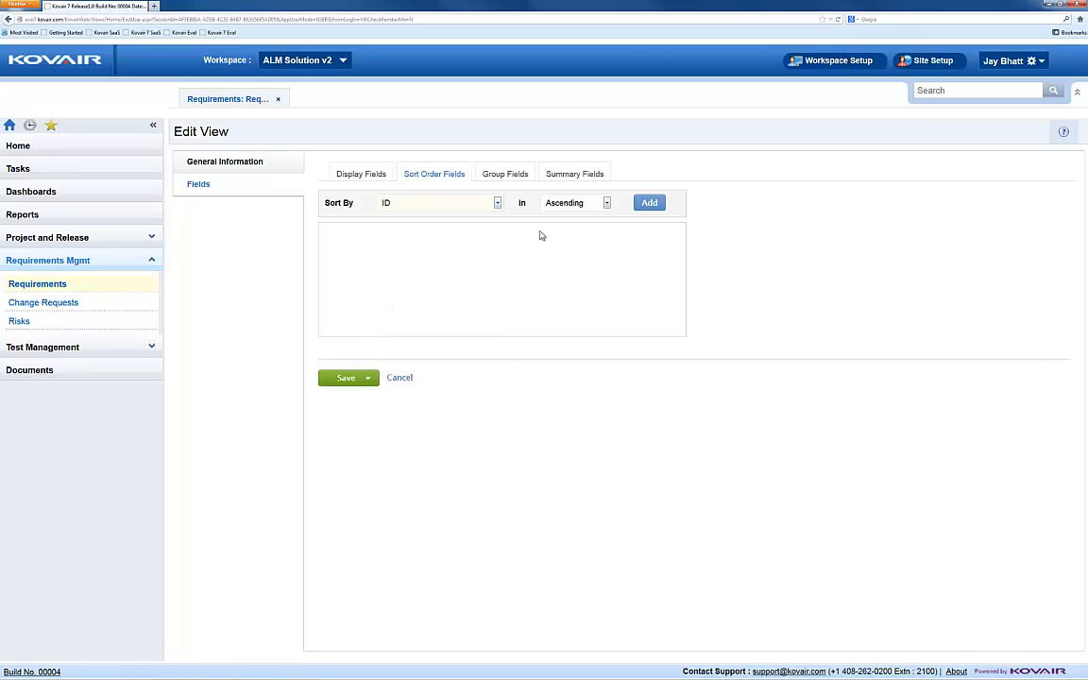
pyautogui.click(606, 203)
pyautogui.click(588, 227)
pyautogui.click(650, 203)
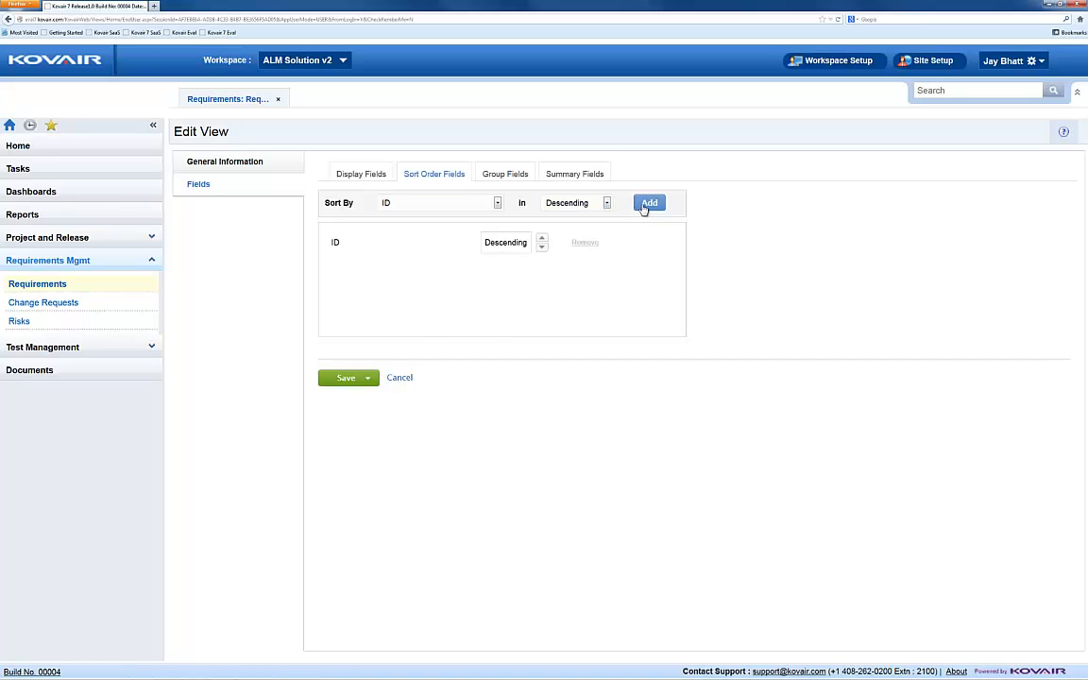
# Step: Review the fields available for grouping the view without adding a group field
pyautogui.click(525, 179)
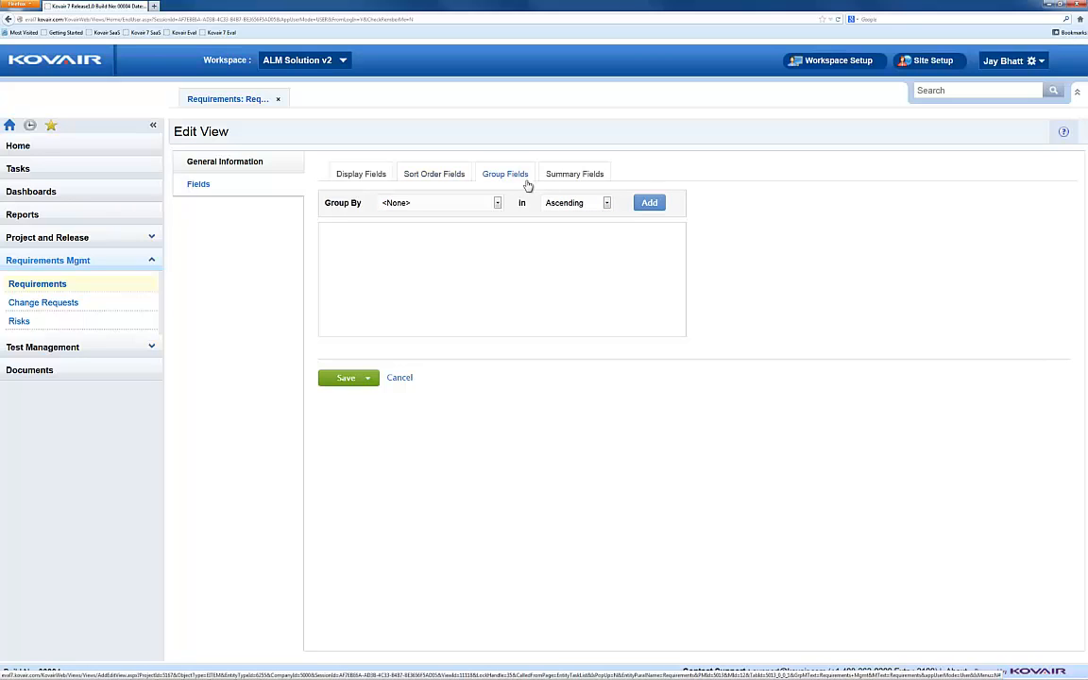
pyautogui.click(498, 203)
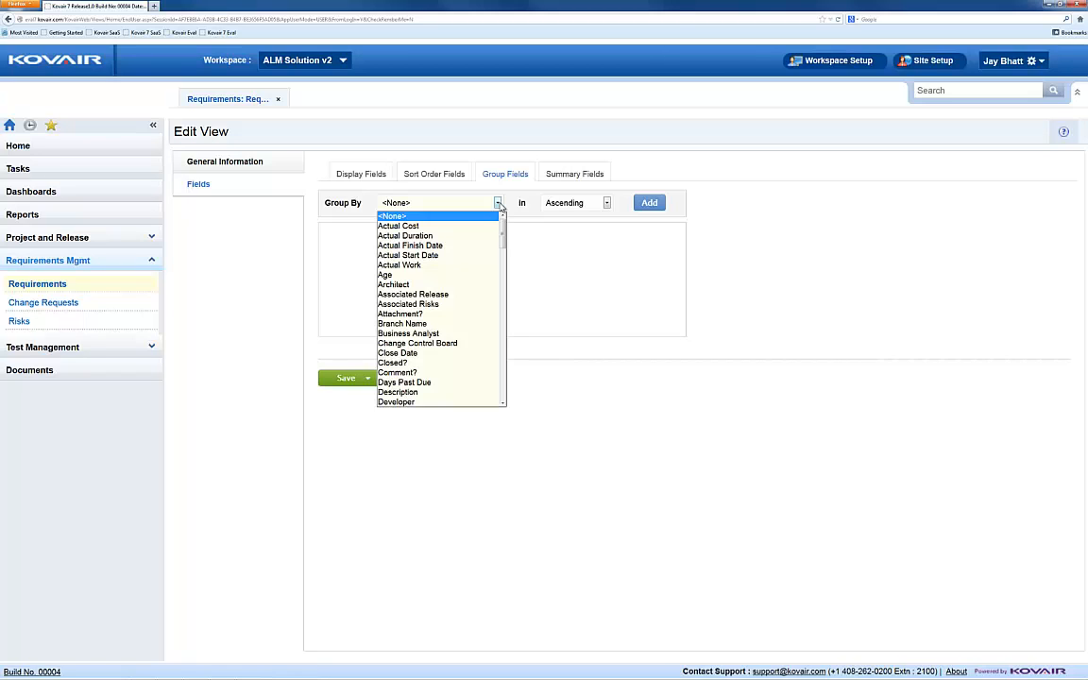
pyautogui.click(498, 204)
# Step: Add a summary field to the view on Impact Count with the Sum operation
pyautogui.click(566, 176)
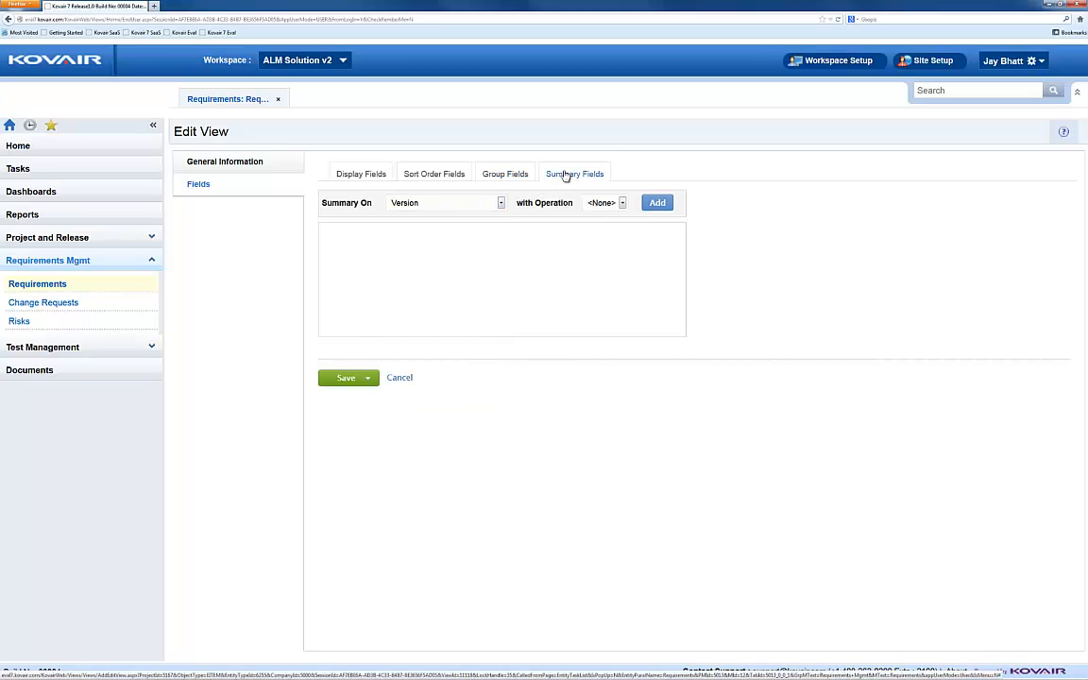
pyautogui.click(502, 204)
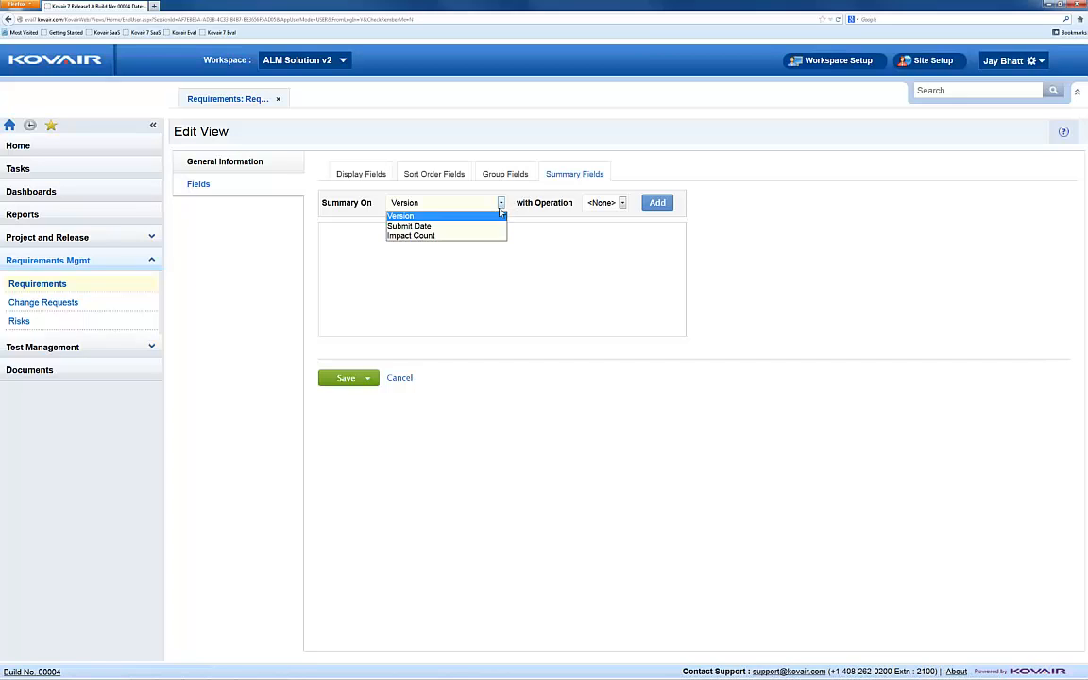
pyautogui.click(483, 236)
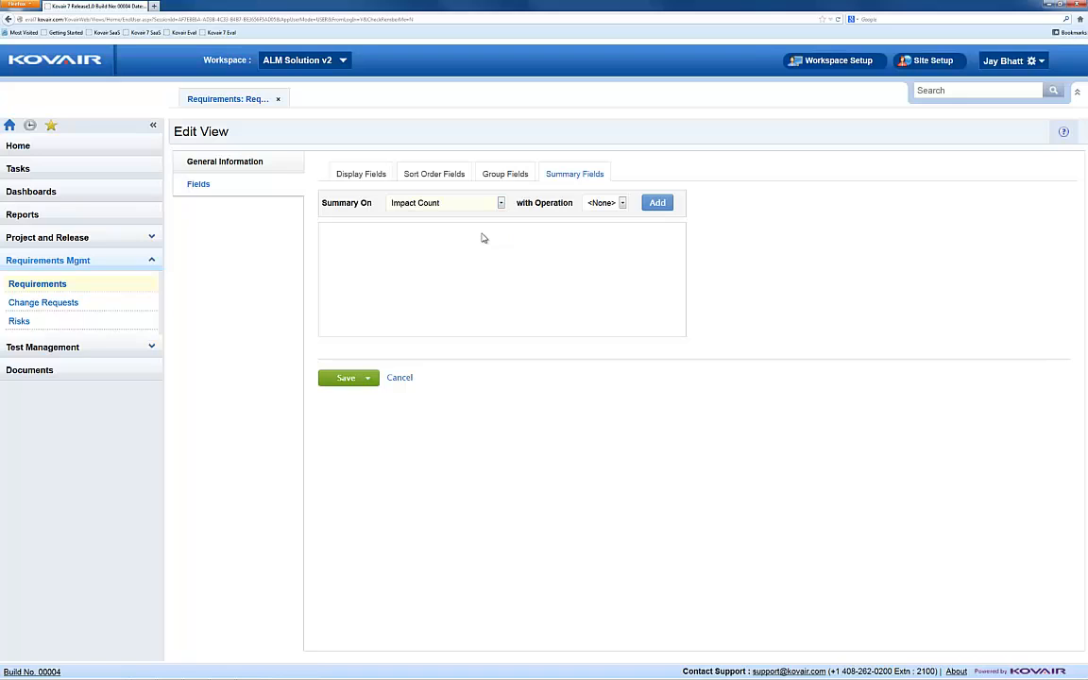
pyautogui.click(623, 203)
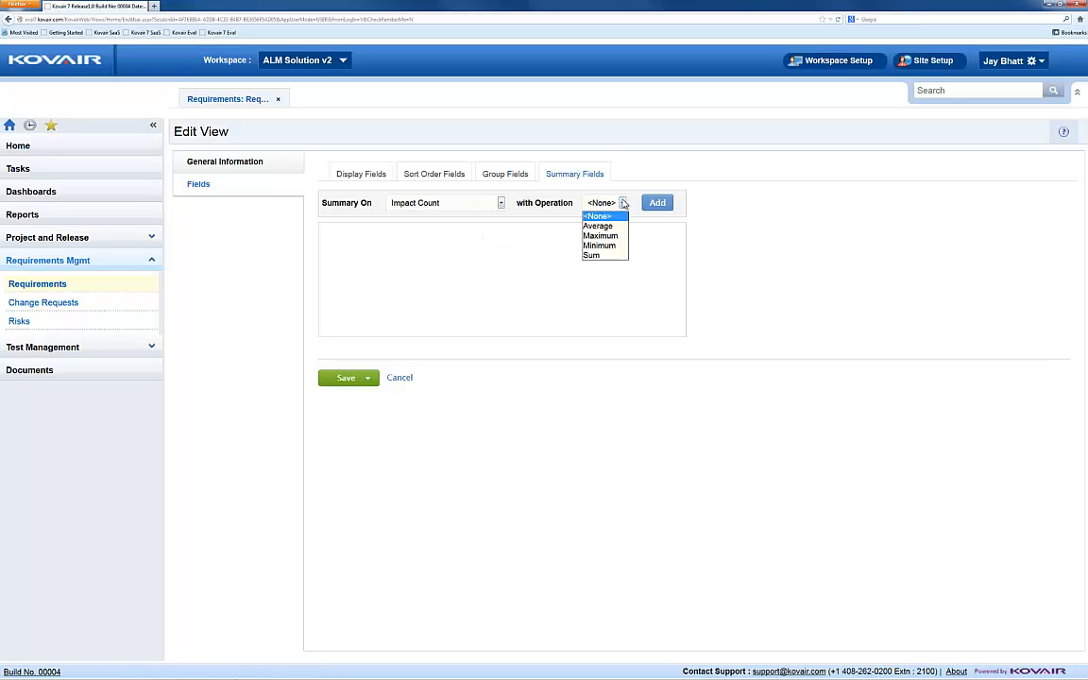
pyautogui.click(608, 255)
pyautogui.click(659, 212)
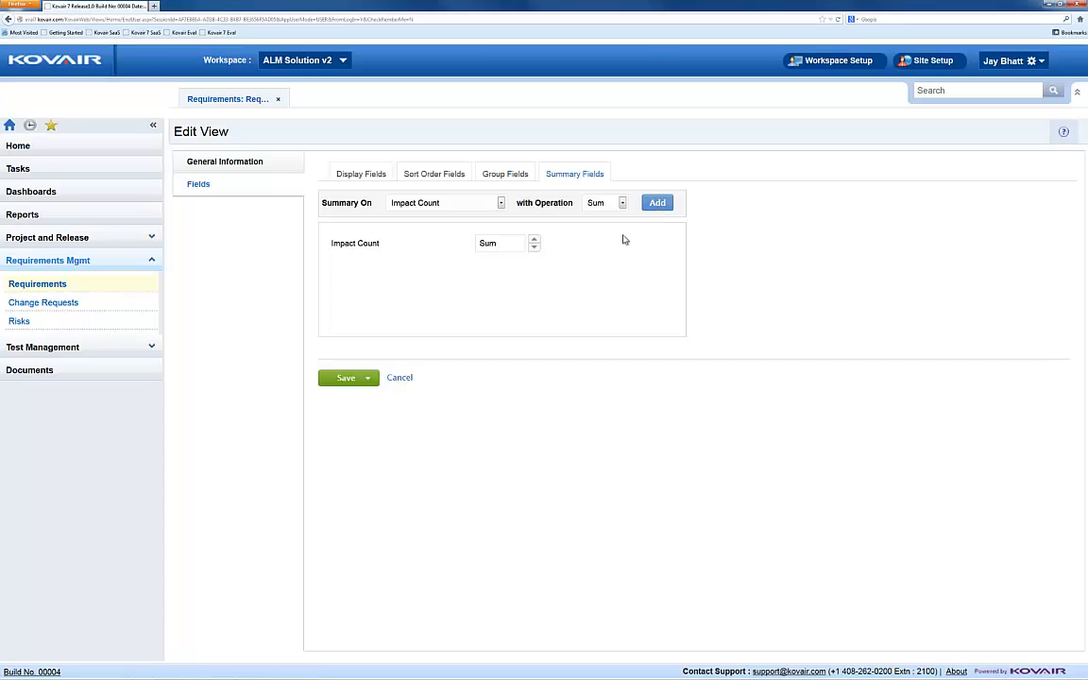
# Step: Save the edited view as a new view and display the Requirements list in Demo View
pyautogui.click(369, 378)
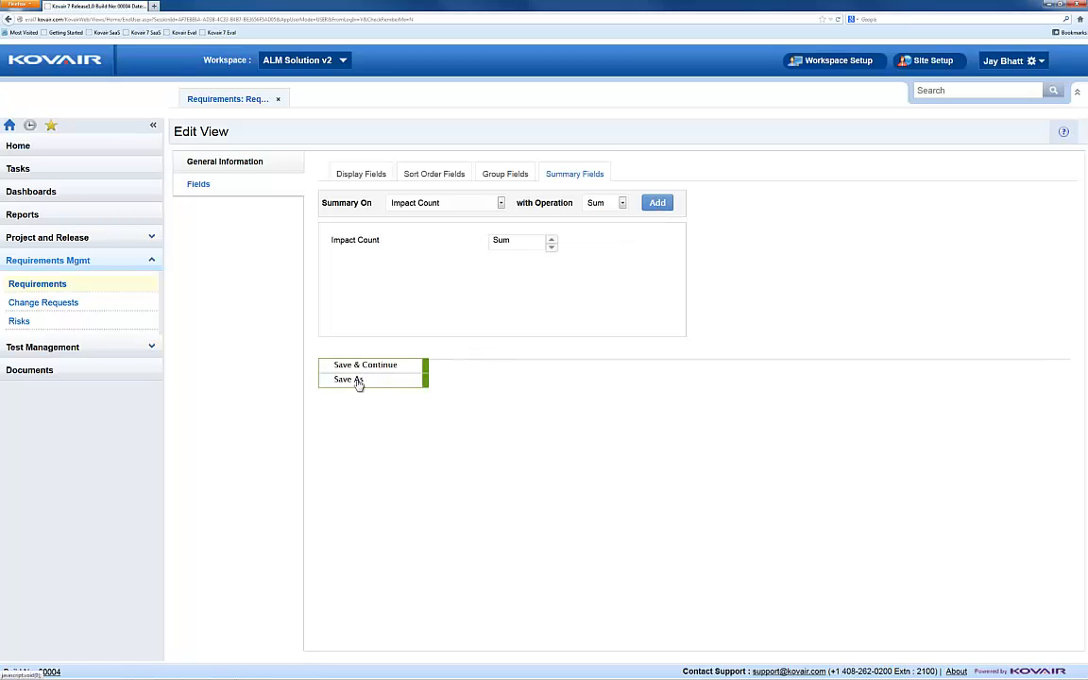
pyautogui.click(358, 381)
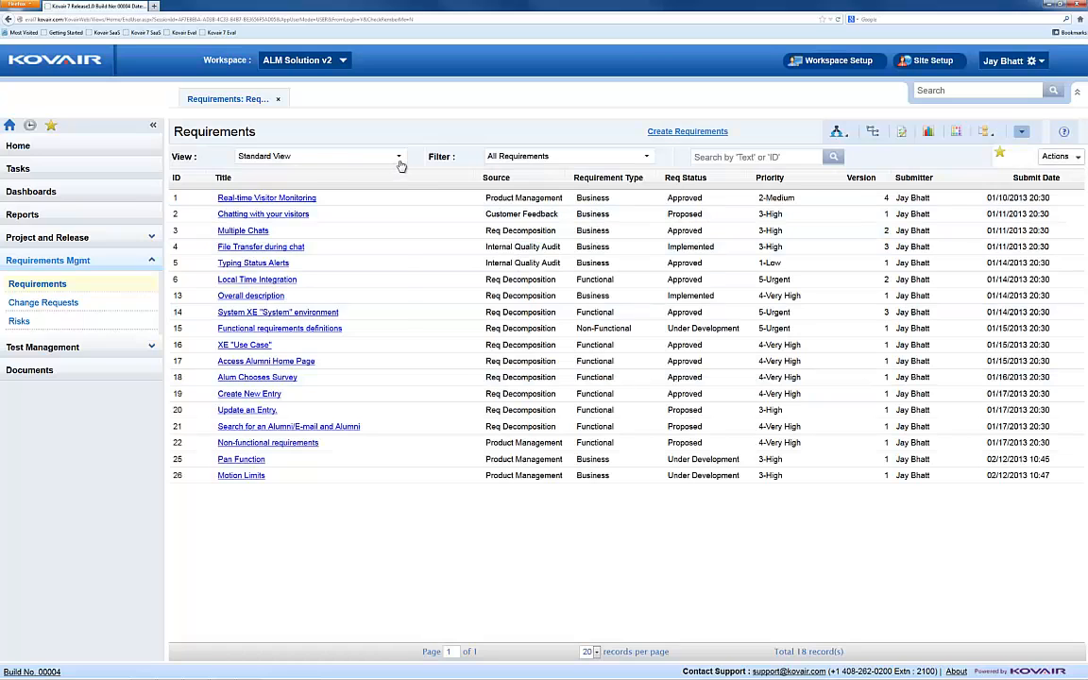
pyautogui.click(400, 166)
pyautogui.scroll(5, 404, 289)
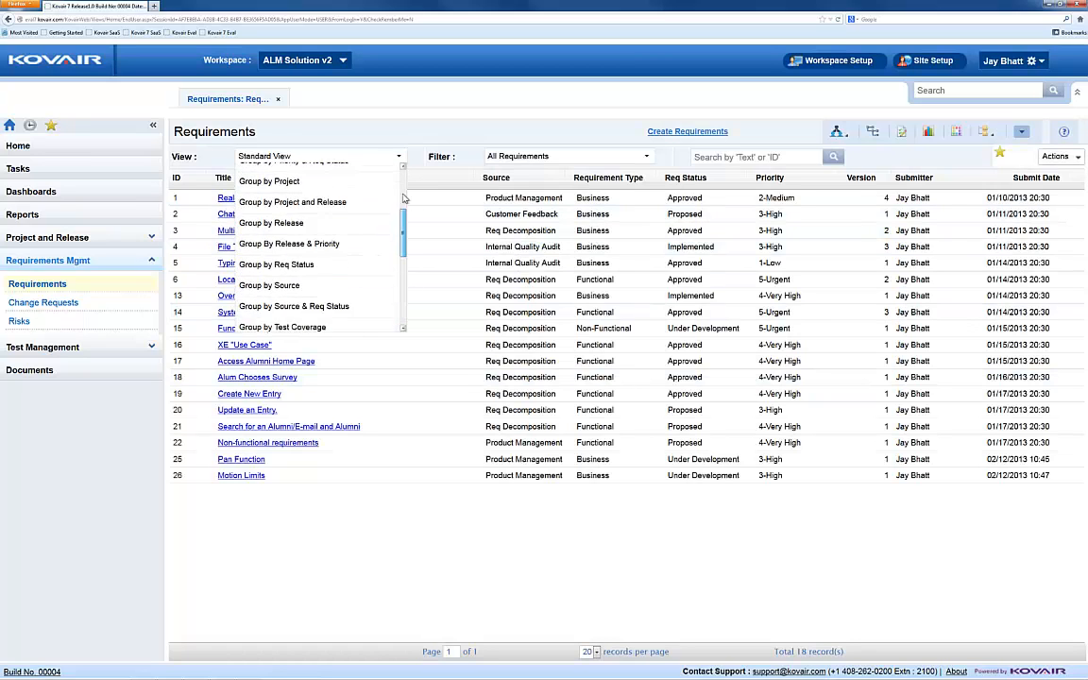
pyautogui.click(347, 234)
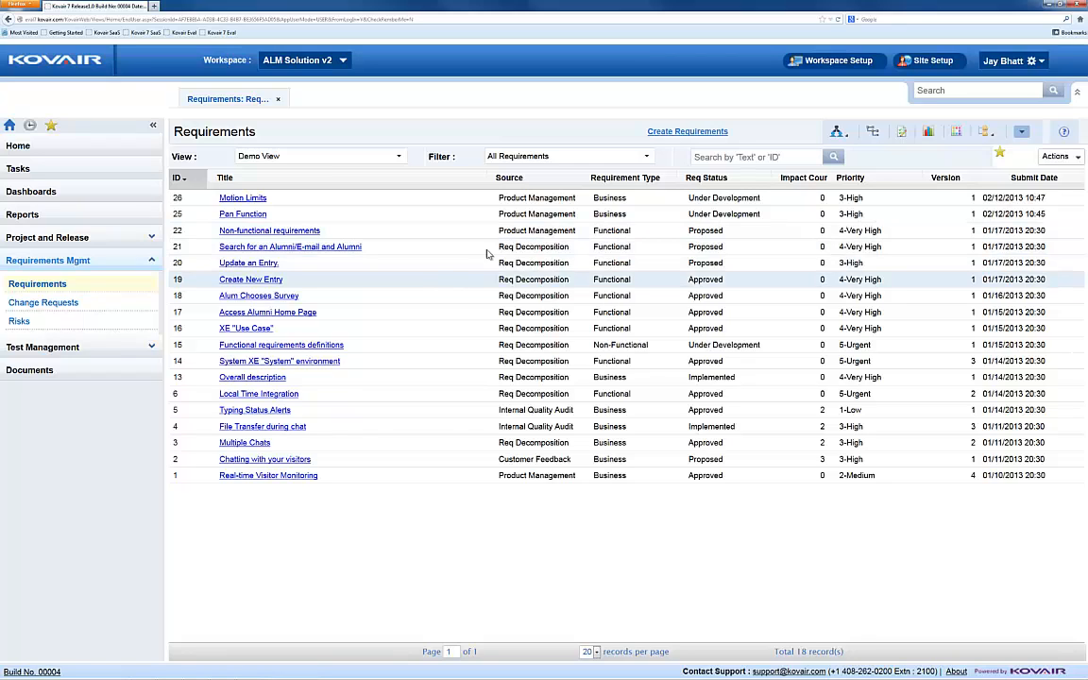
# Step: Apply Filter by Category to the Requirements list and expand its Requirements Category criteria with the category choices
pyautogui.click(651, 162)
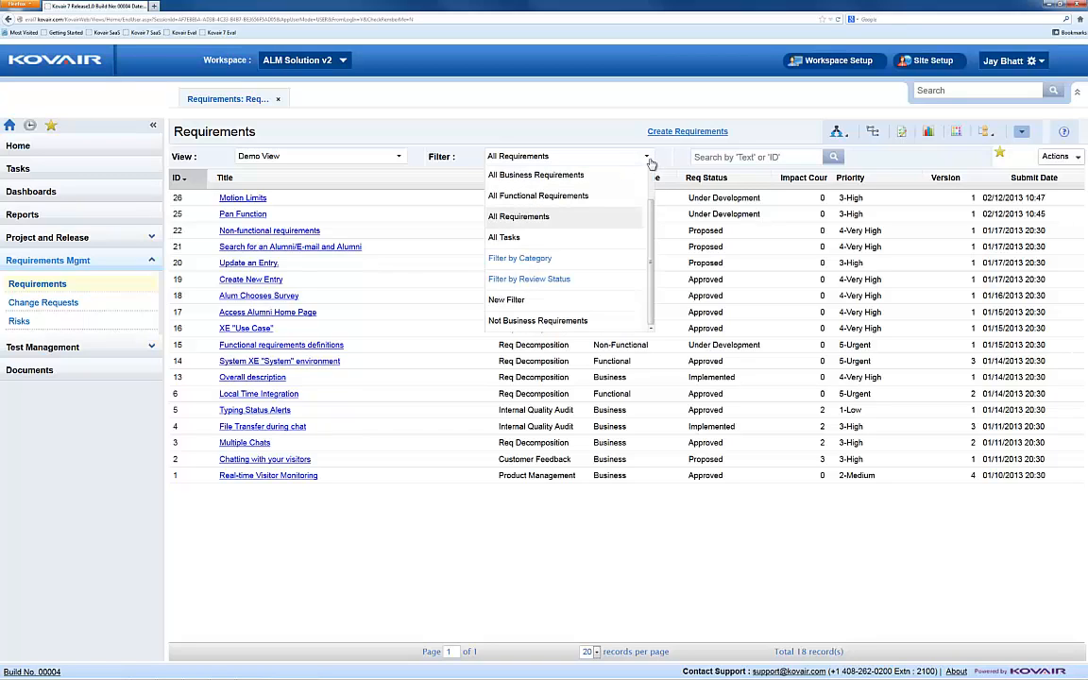
pyautogui.click(559, 258)
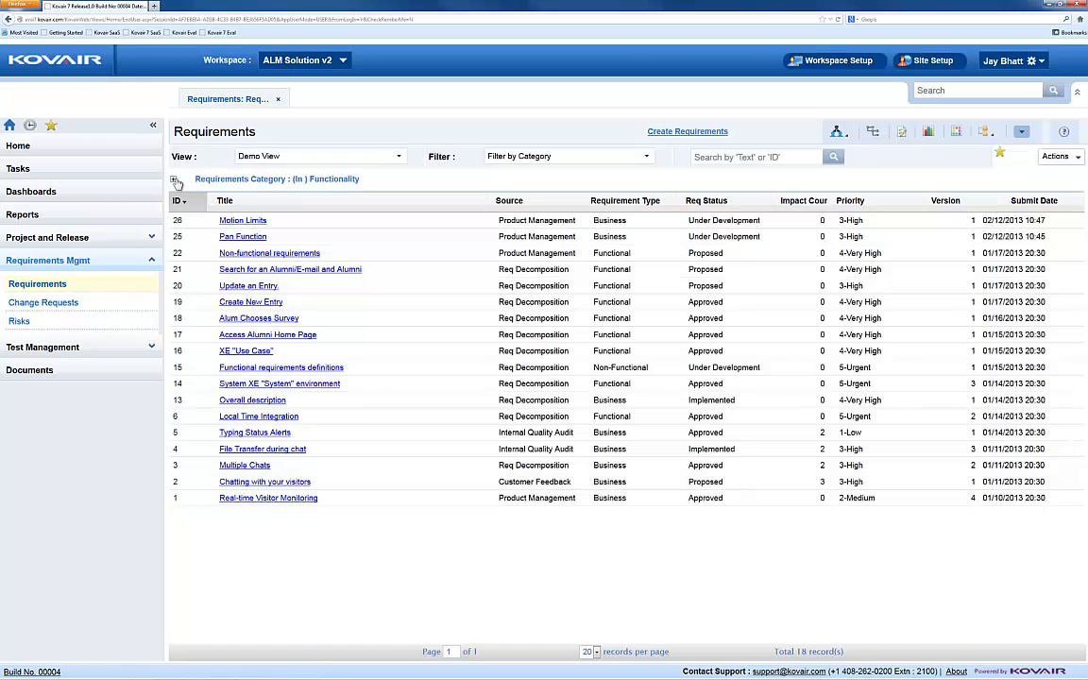
pyautogui.click(174, 179)
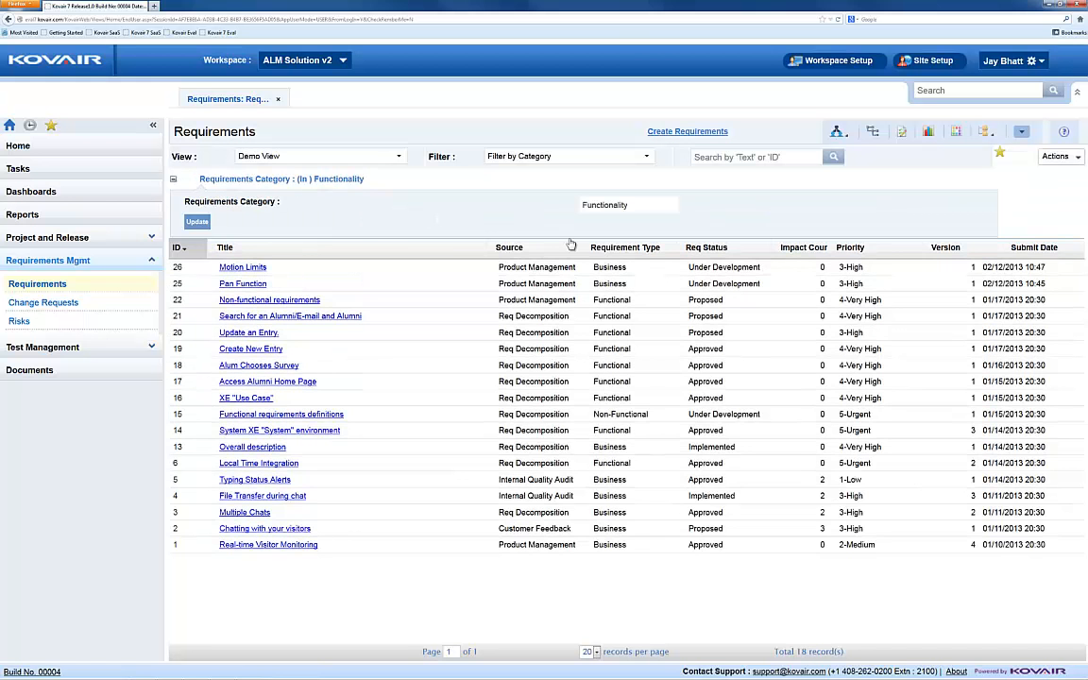
pyautogui.click(671, 207)
pyautogui.click(671, 207)
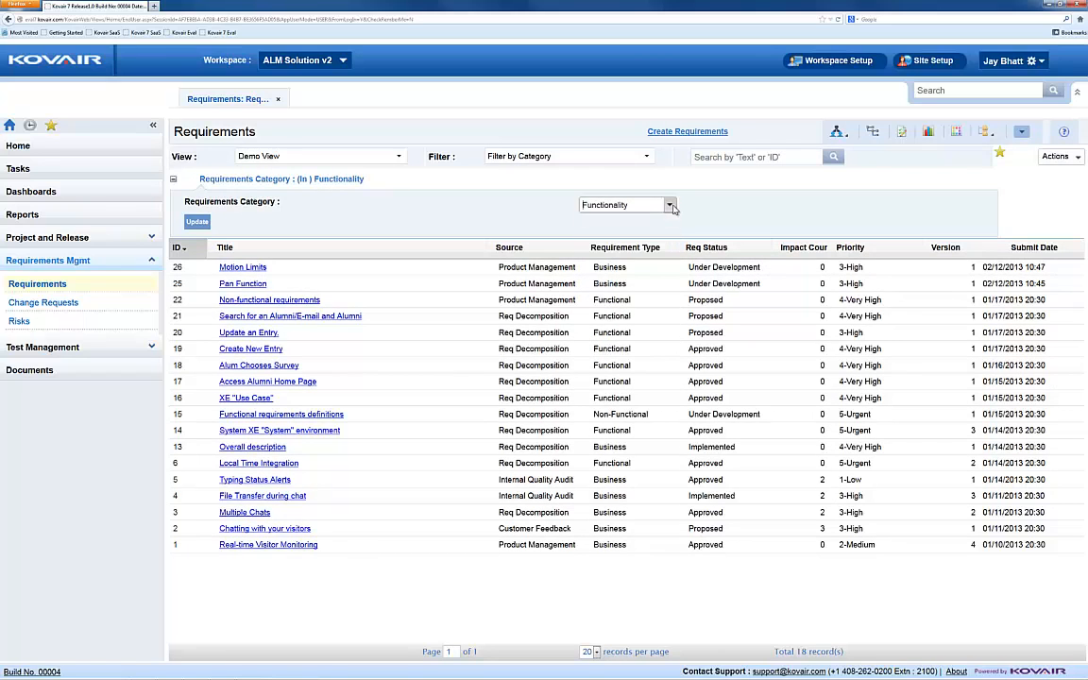
# Step: Start creating a requirements filter named New Filter and proceed to its conditions
pyautogui.click(647, 158)
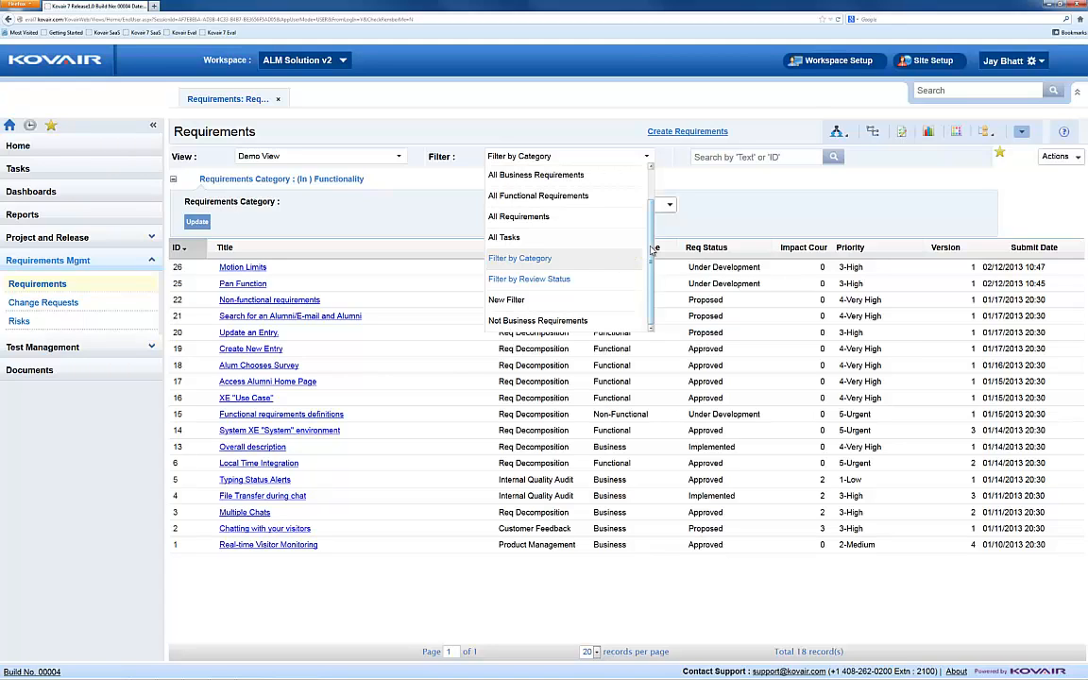
pyautogui.scroll(2, 587, 217)
pyautogui.click(493, 171)
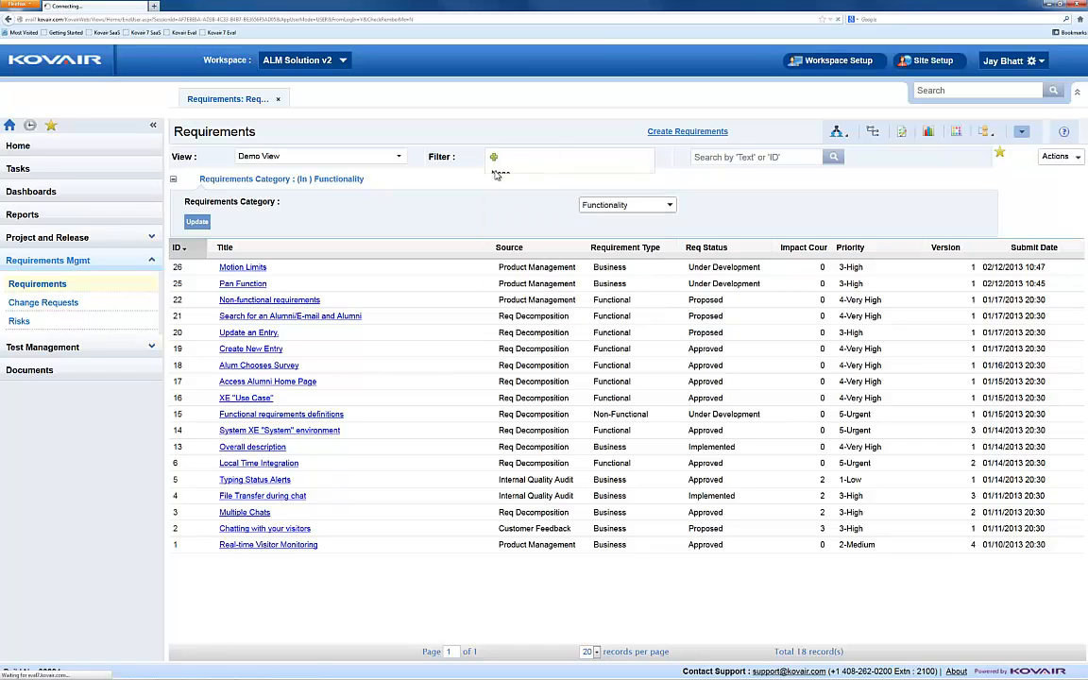
pyautogui.write('Ne')
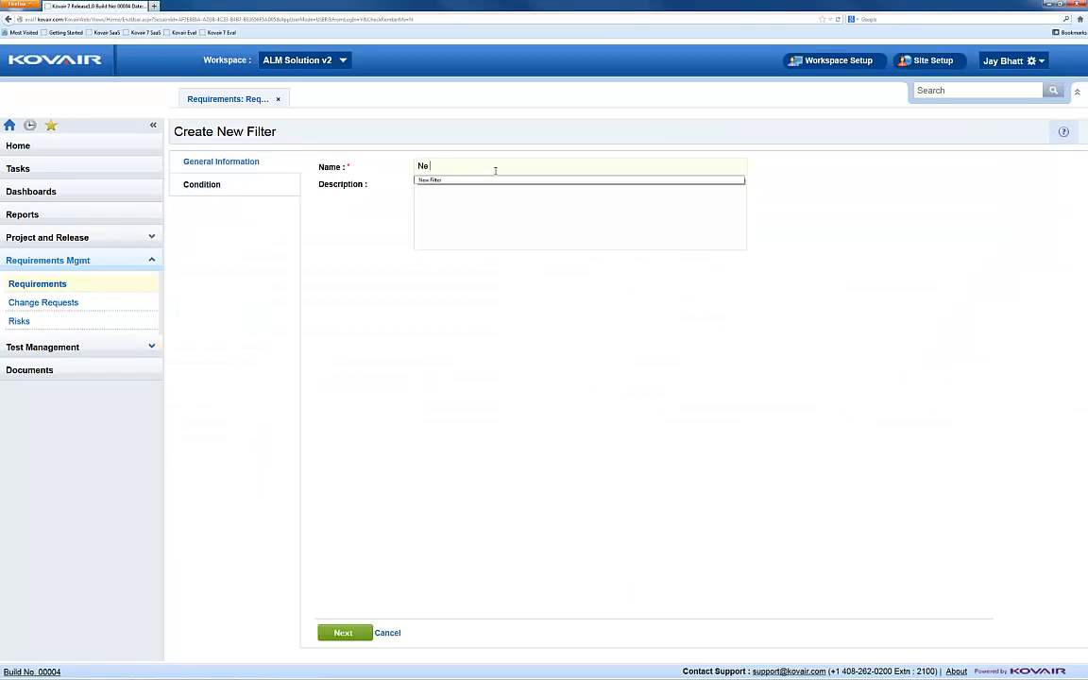
pyautogui.click(489, 180)
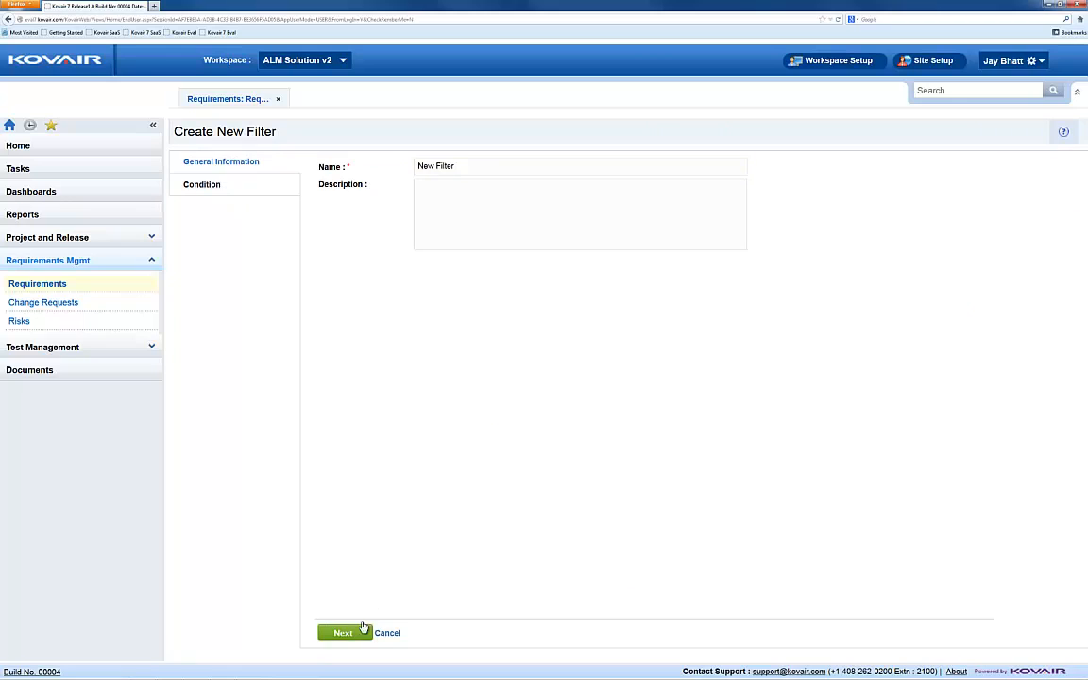
pyautogui.click(363, 629)
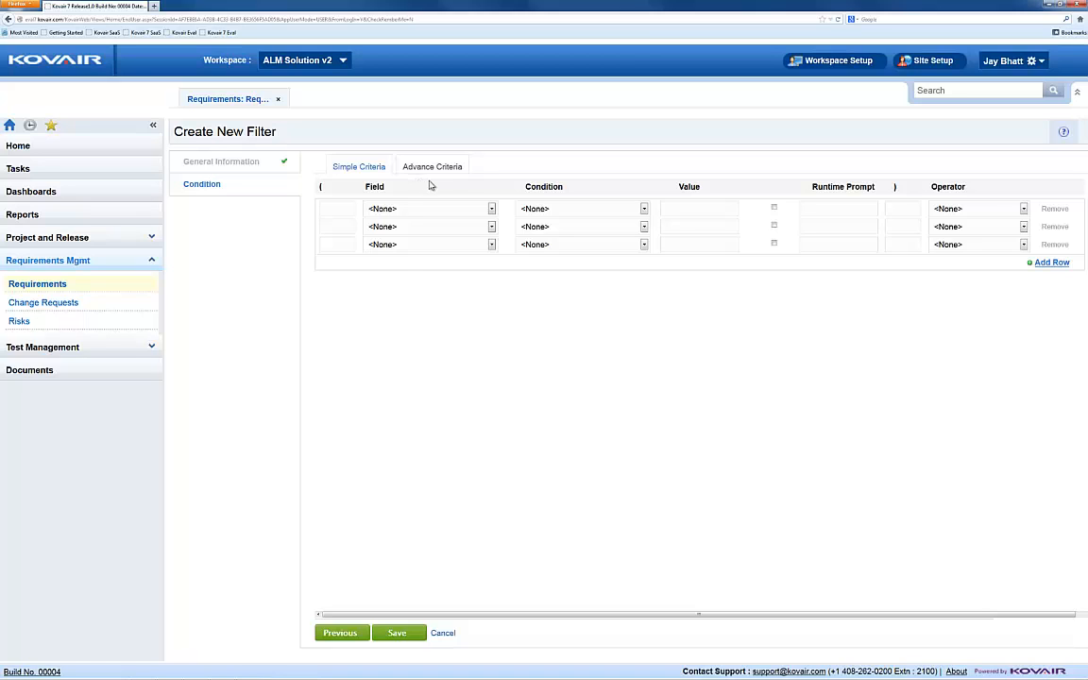
# Step: Set the filter's first condition to Change Request-Total Link Count Greater Than 0, followed by the AND operator
pyautogui.click(491, 208)
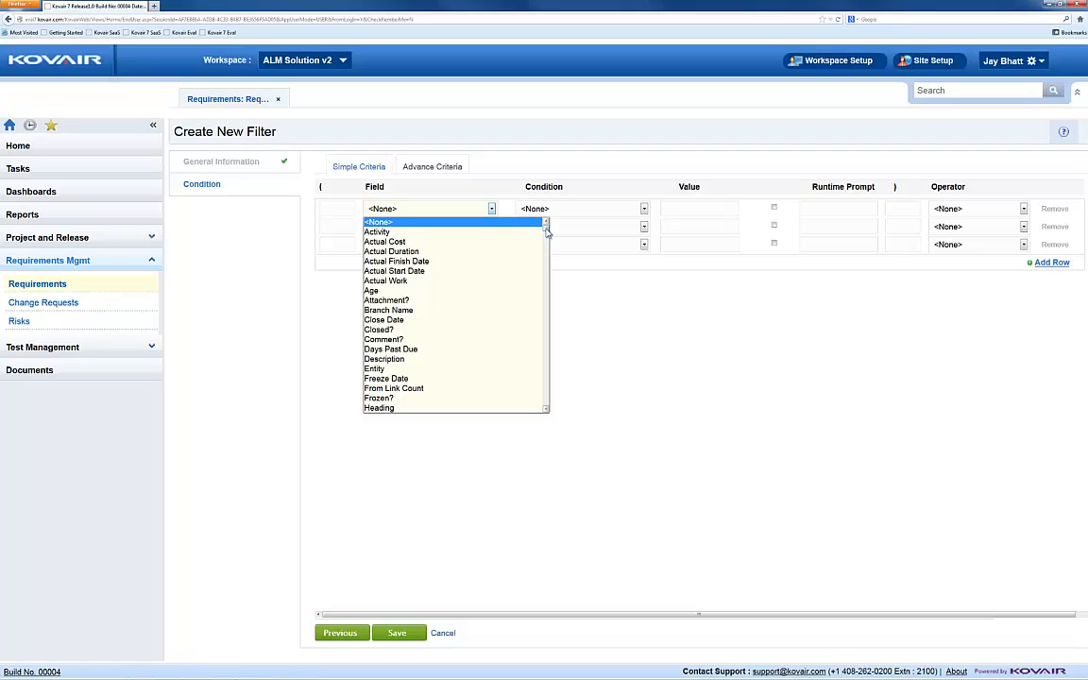
pyautogui.moveTo(546, 230); pyautogui.dragTo(548, 366)
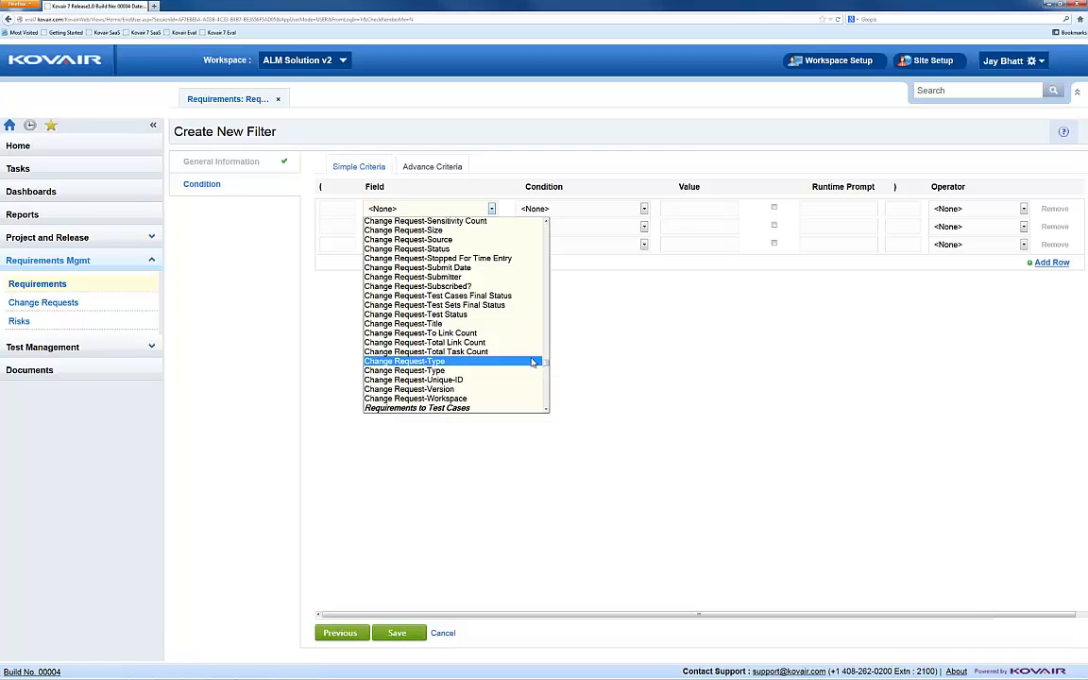
pyautogui.click(490, 343)
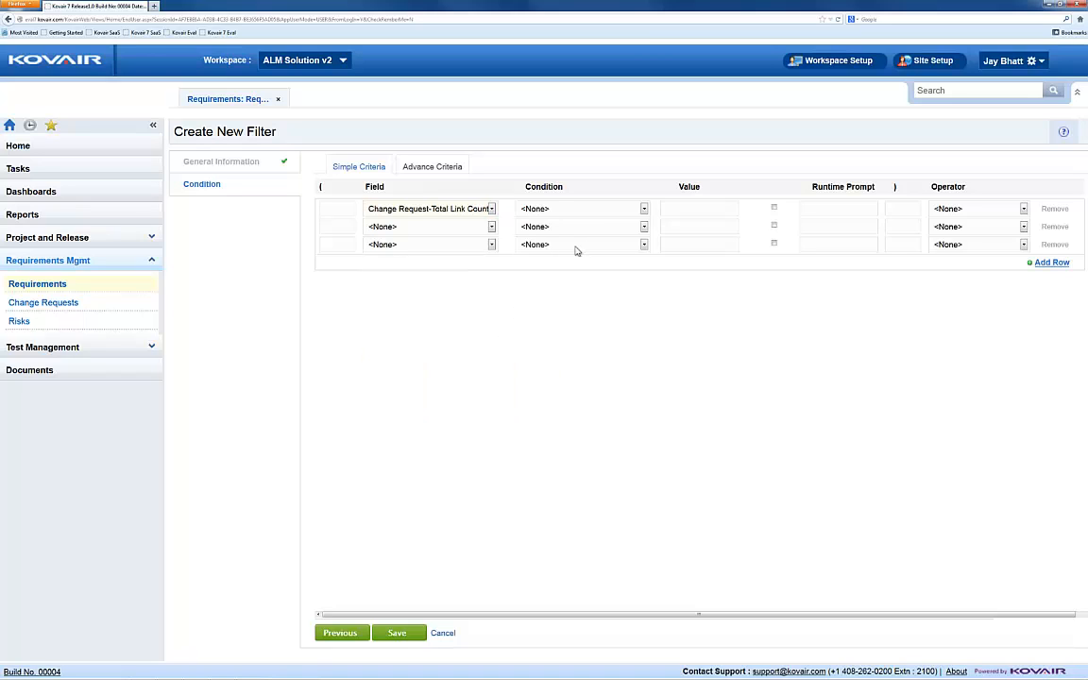
pyautogui.click(644, 209)
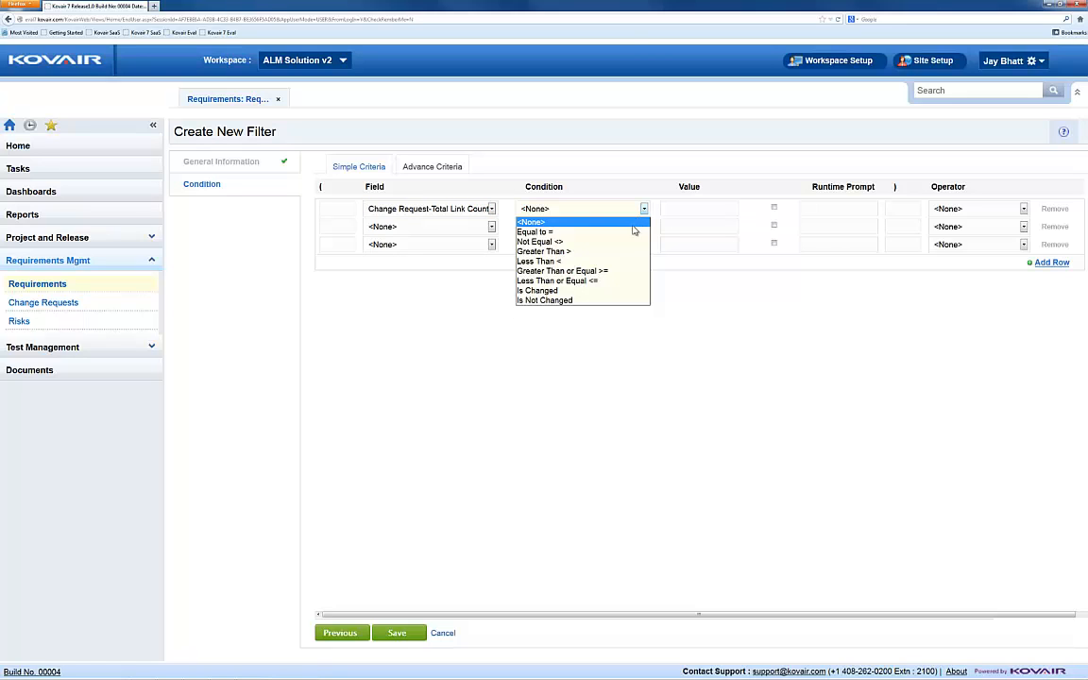
pyautogui.click(614, 251)
pyautogui.click(683, 210)
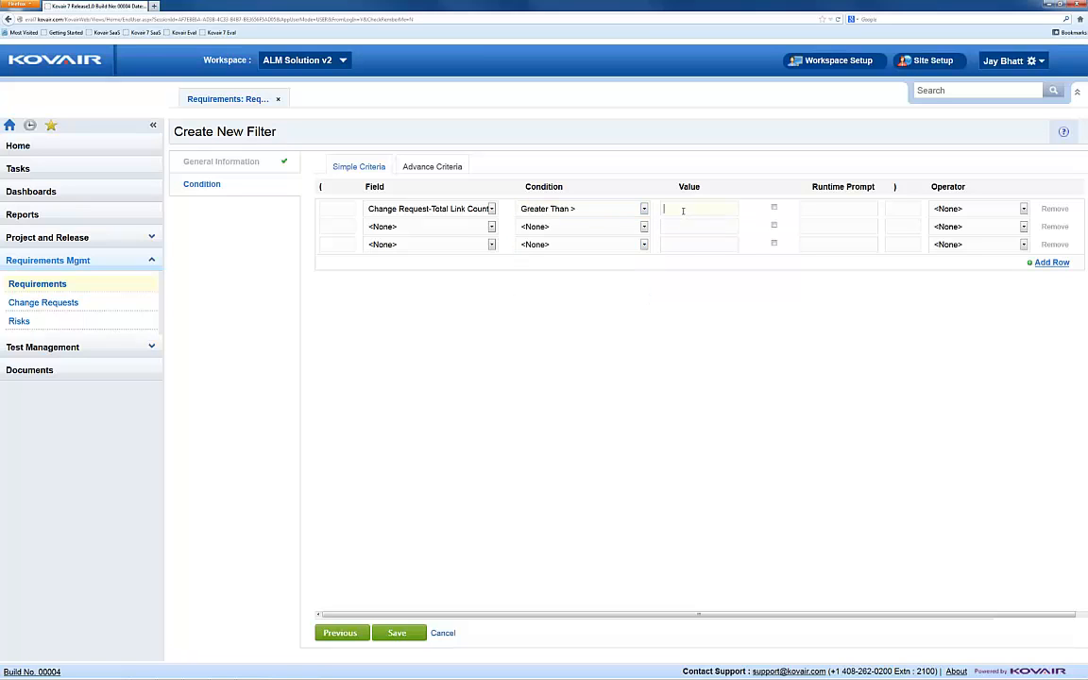
pyautogui.write('0')
pyautogui.click(753, 209)
pyautogui.click(1024, 209)
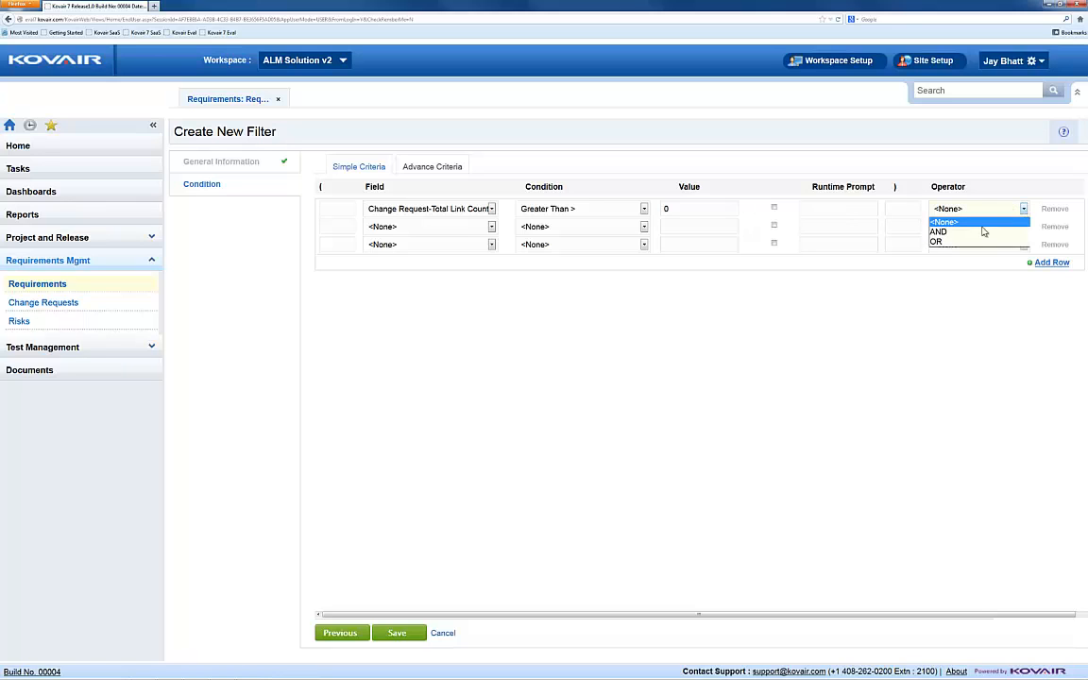
pyautogui.click(947, 231)
# Step: Set the filter's second condition to Requirement Type In Business
pyautogui.click(491, 226)
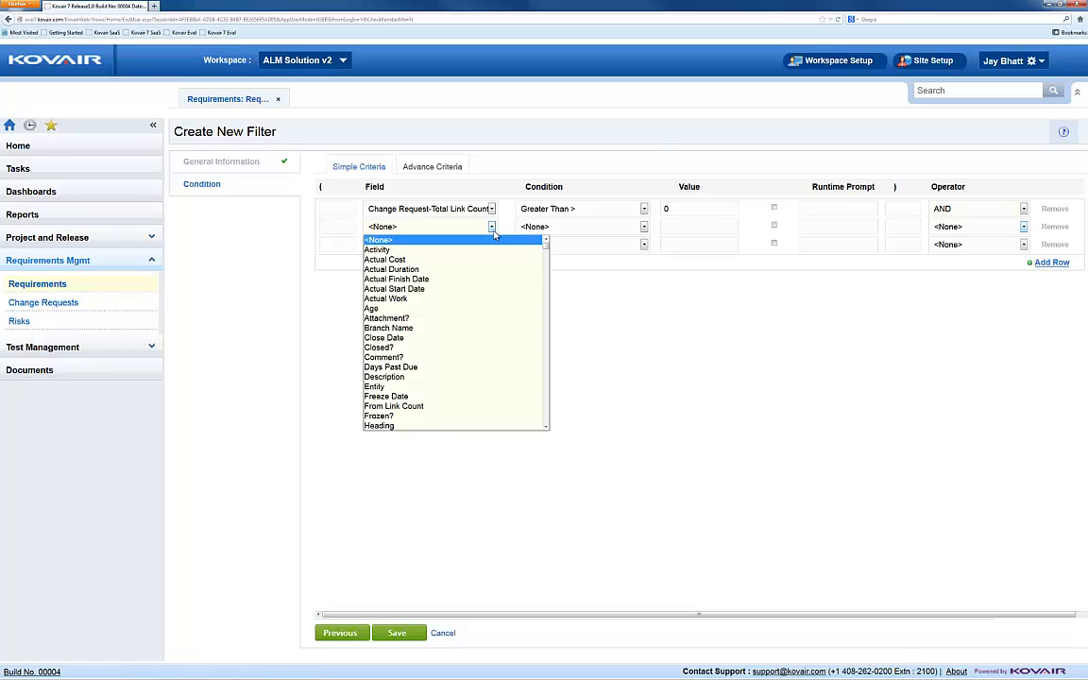
pyautogui.scroll(-4, 547, 251)
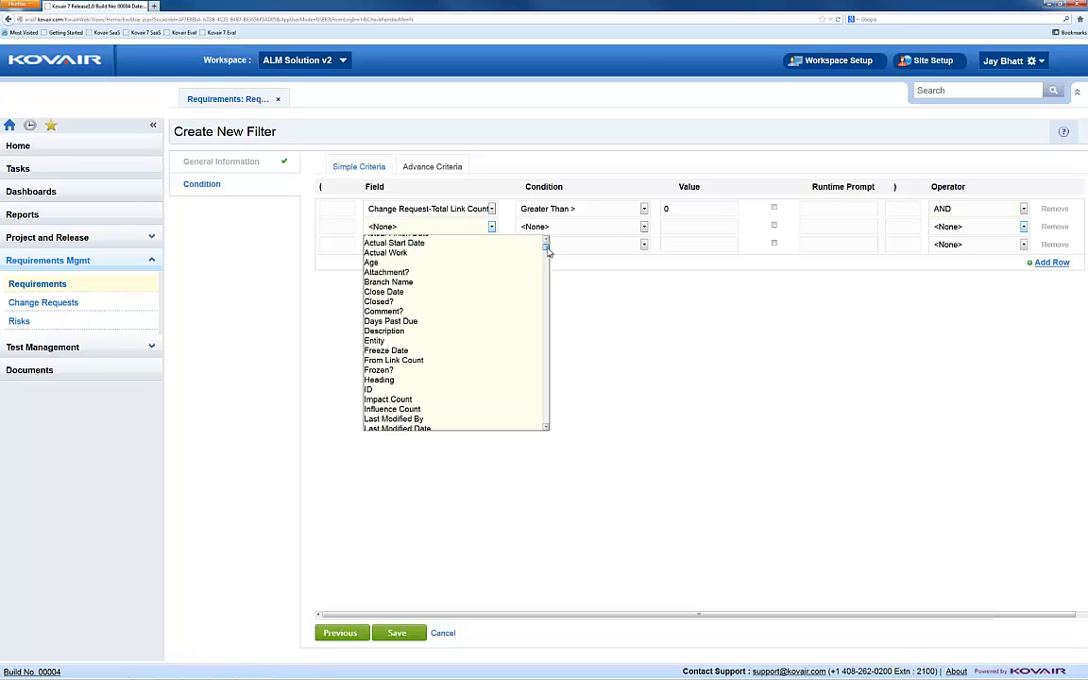
pyautogui.scroll(-8, 547, 250)
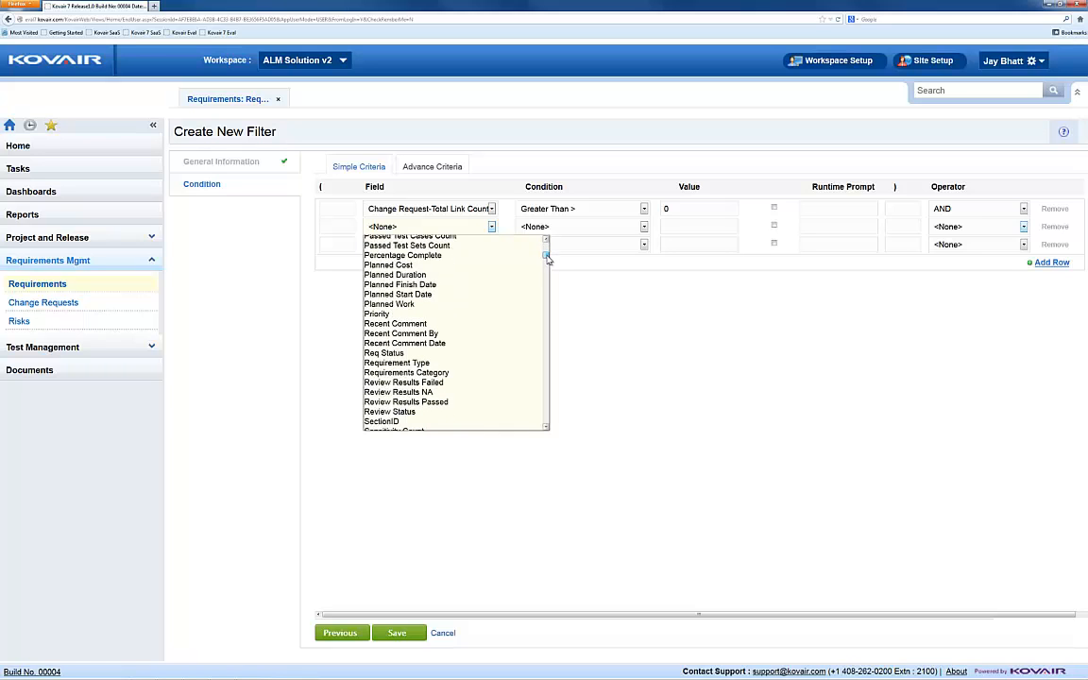
pyautogui.click(481, 363)
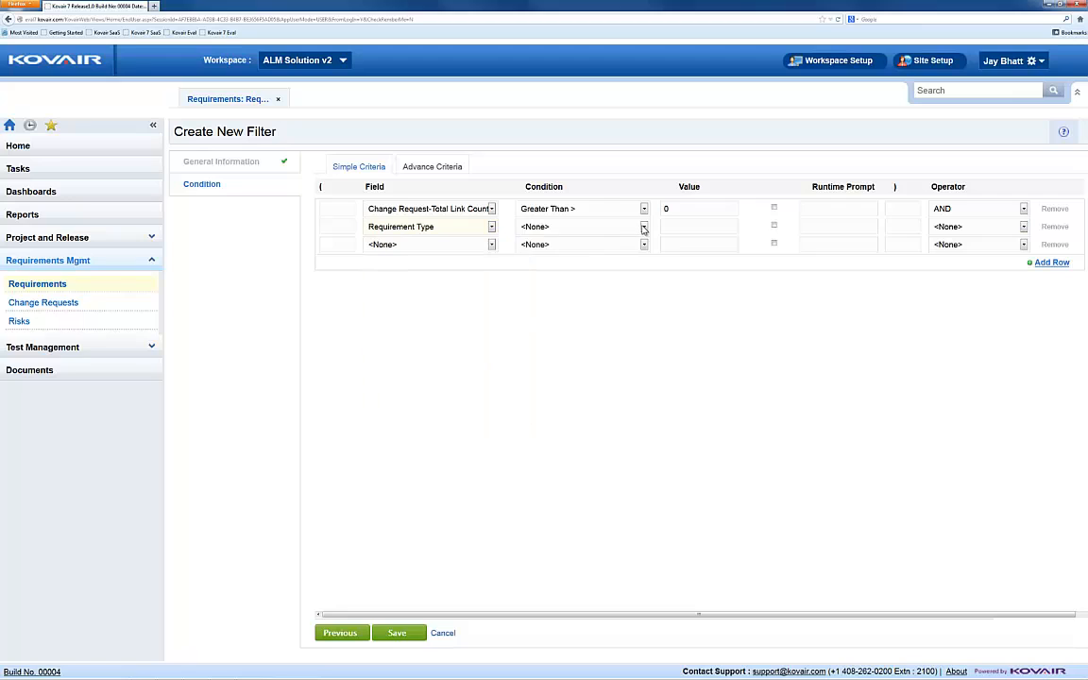
pyautogui.click(624, 226)
pyautogui.click(627, 251)
pyautogui.click(753, 226)
pyautogui.click(695, 267)
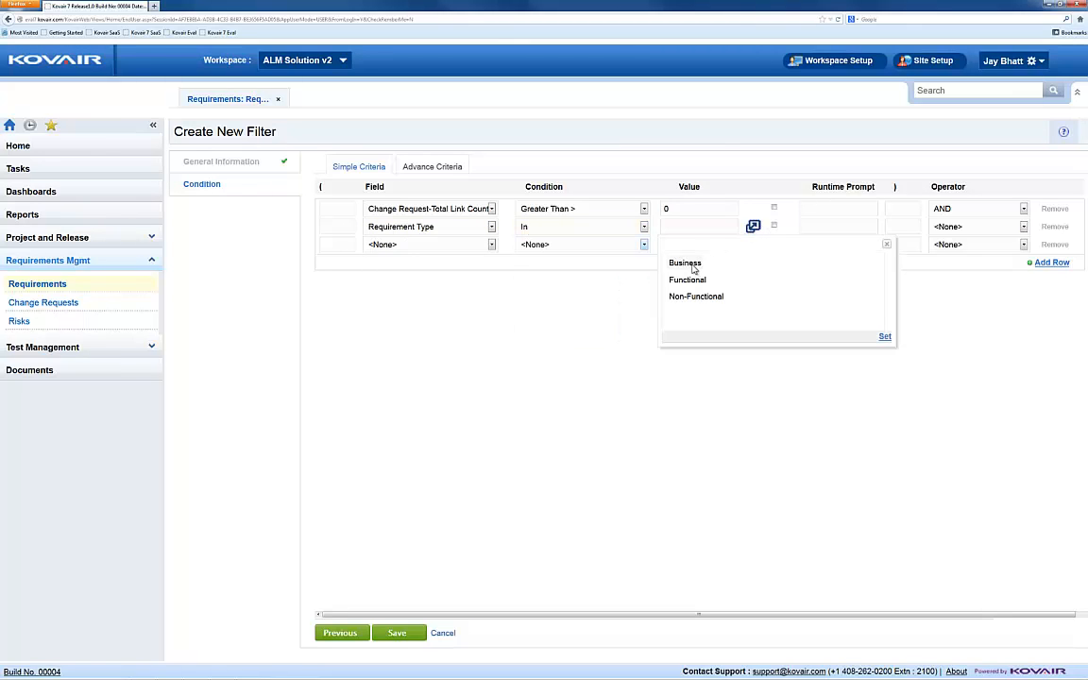
pyautogui.click(884, 336)
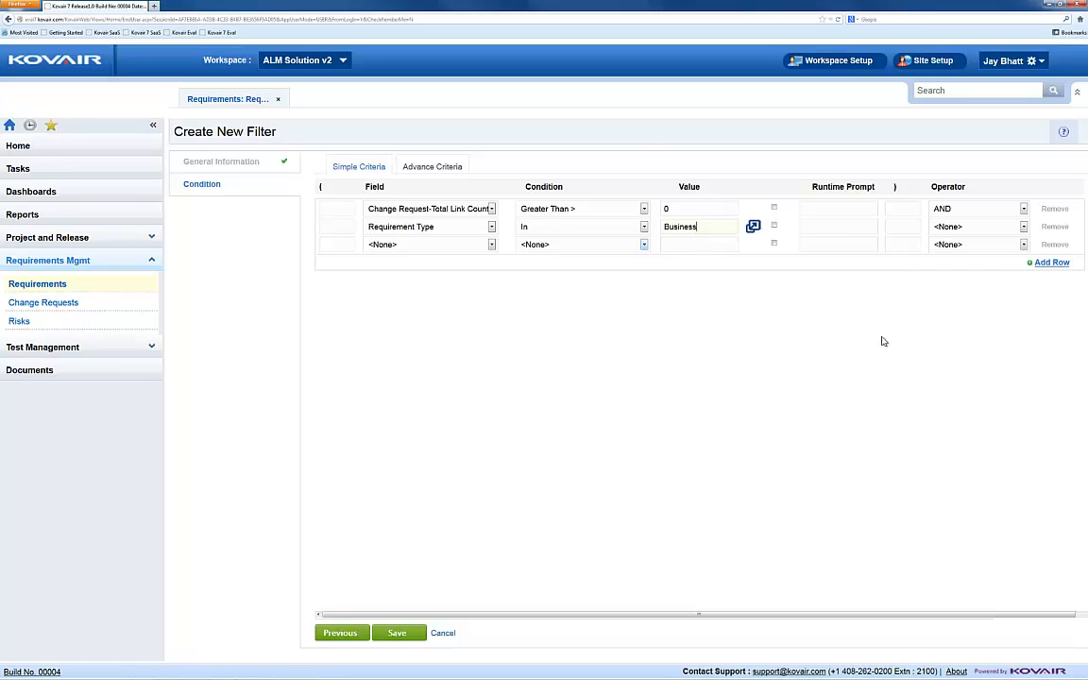
# Step: Examine the fields and String functions in the Advance Criteria expression builder, and cancel the new filter
pyautogui.click(441, 166)
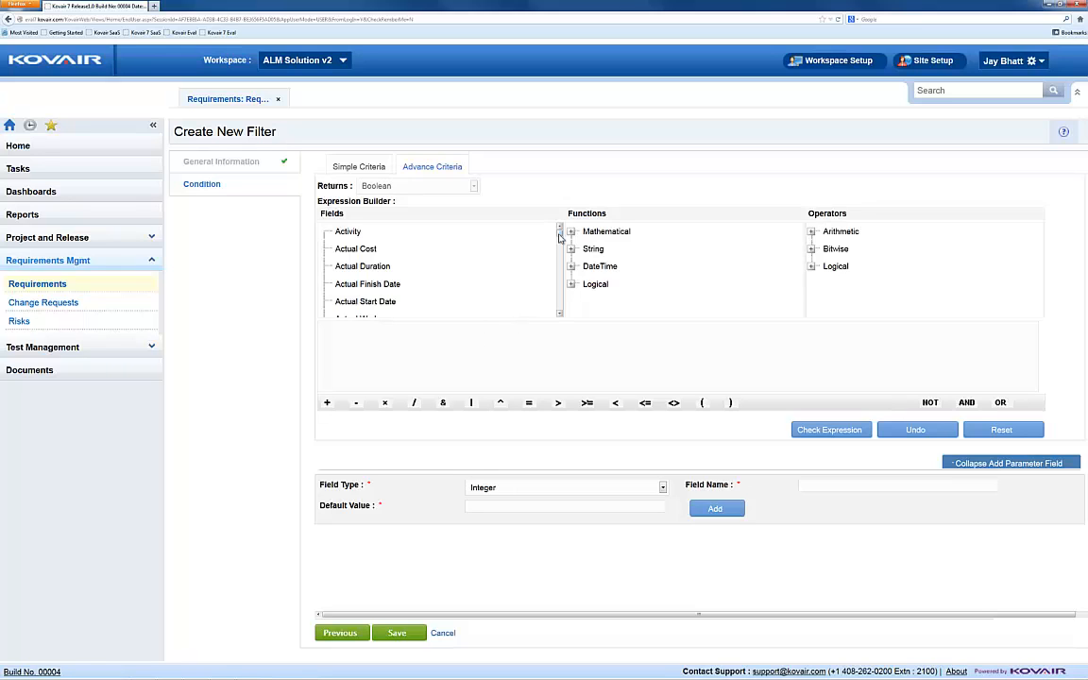
pyautogui.moveTo(559, 236); pyautogui.dragTo(559, 278)
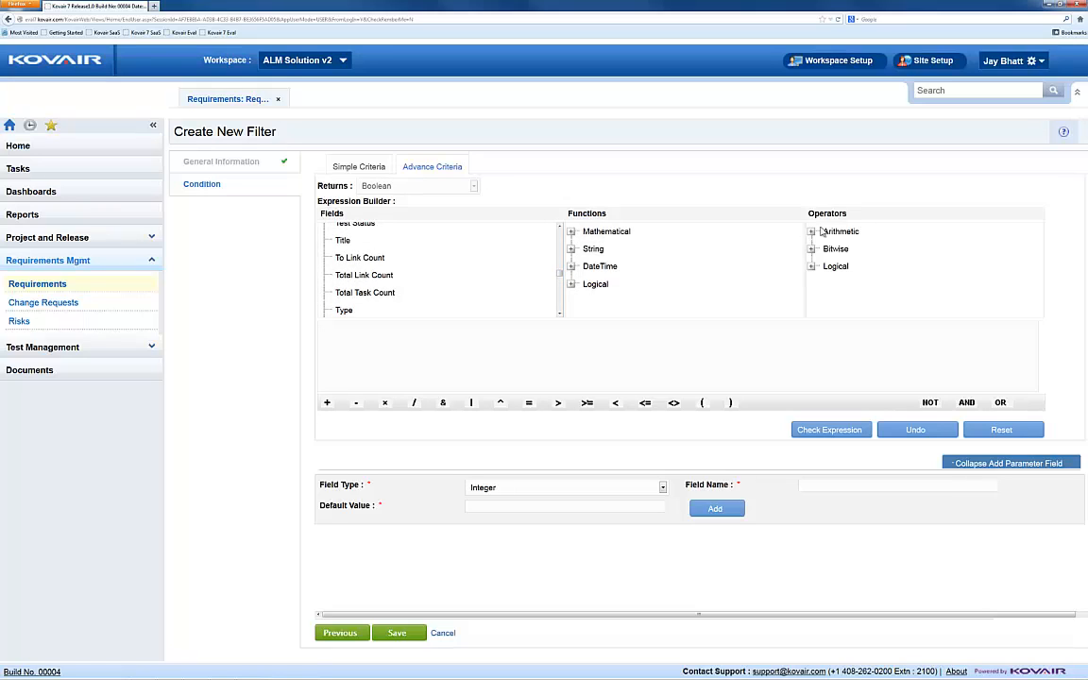
pyautogui.click(570, 249)
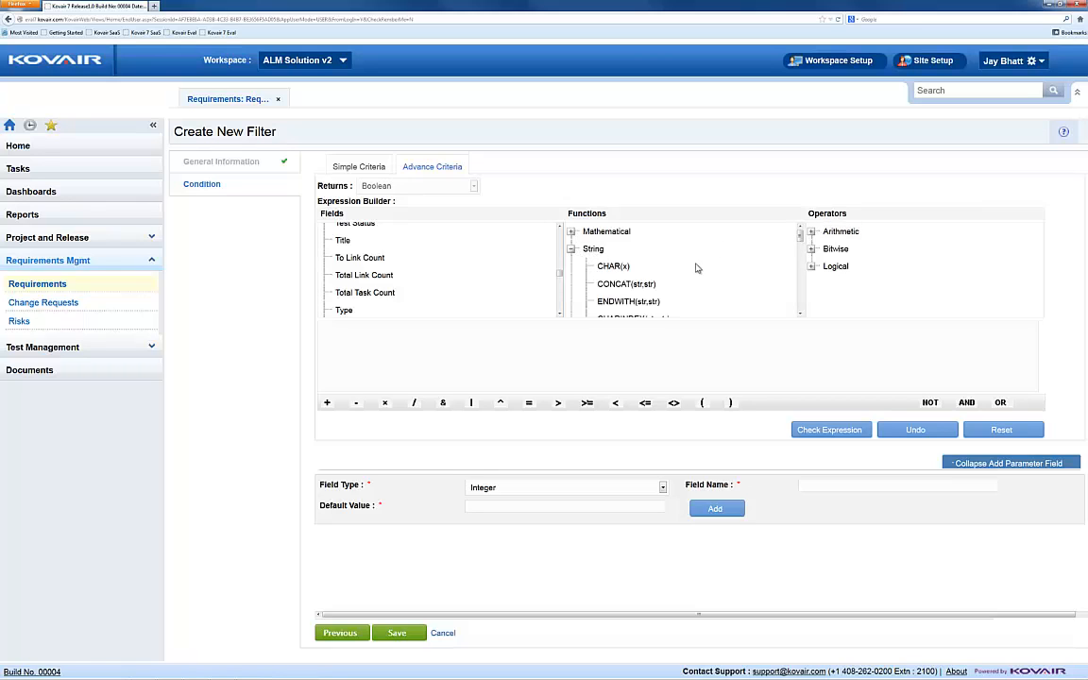
pyautogui.moveTo(801, 231); pyautogui.dragTo(801, 288)
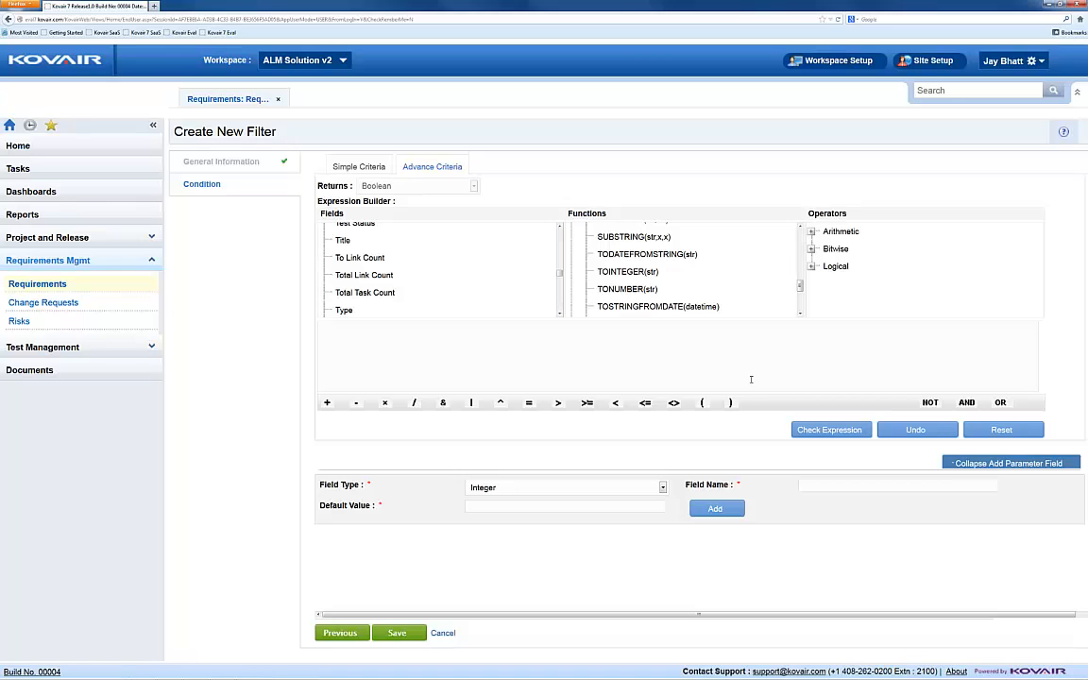
pyautogui.click(451, 635)
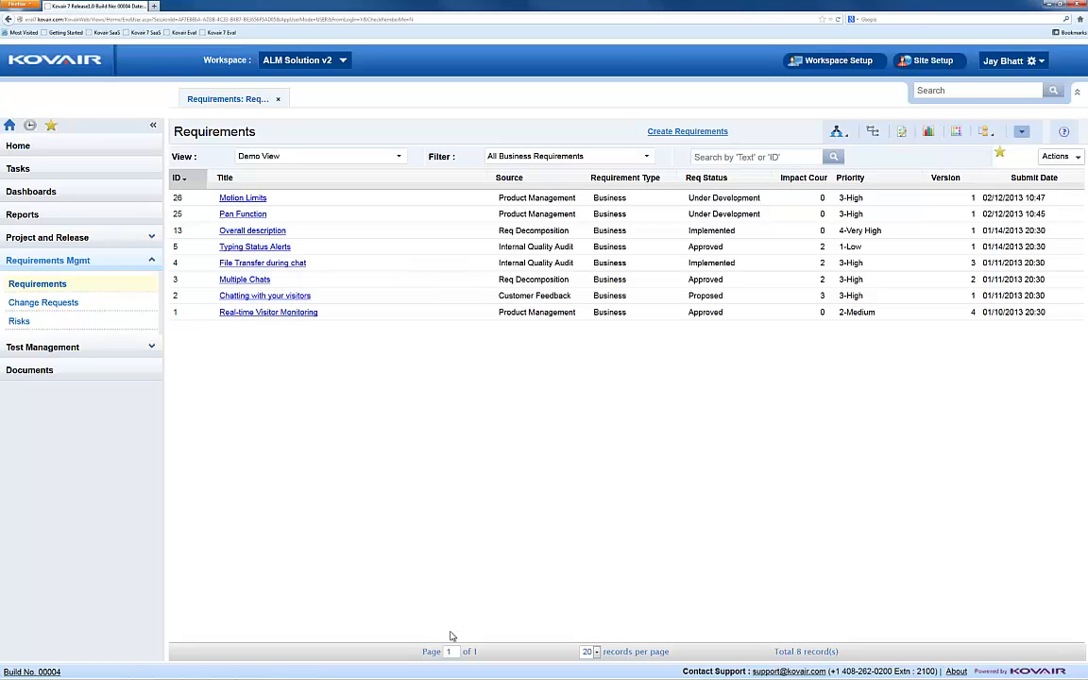